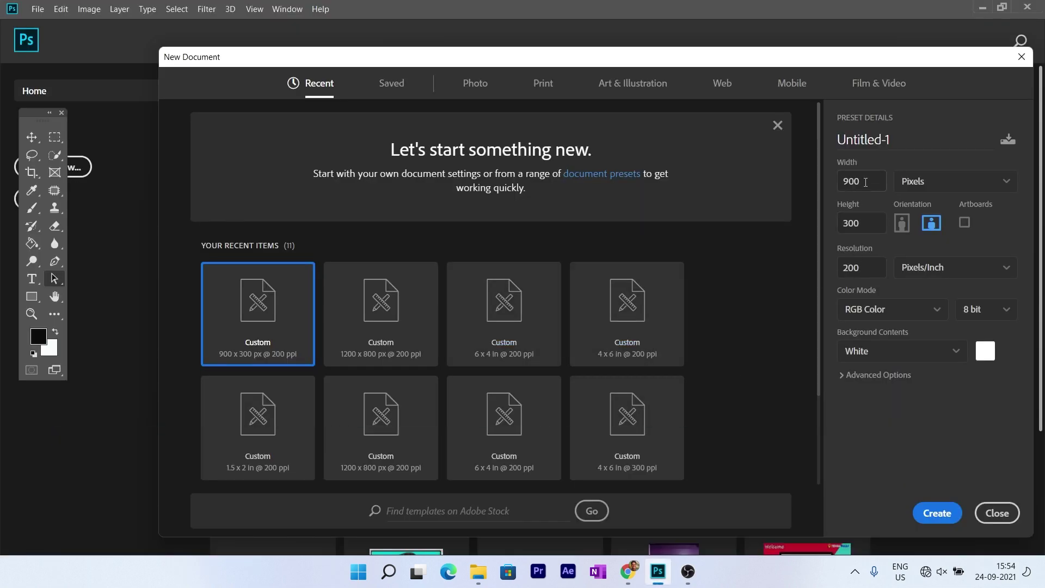
- Create a 900 × 300 document and fill its canvas with near-black #0b0b0b
left_click_drag(865, 182, 846, 182)
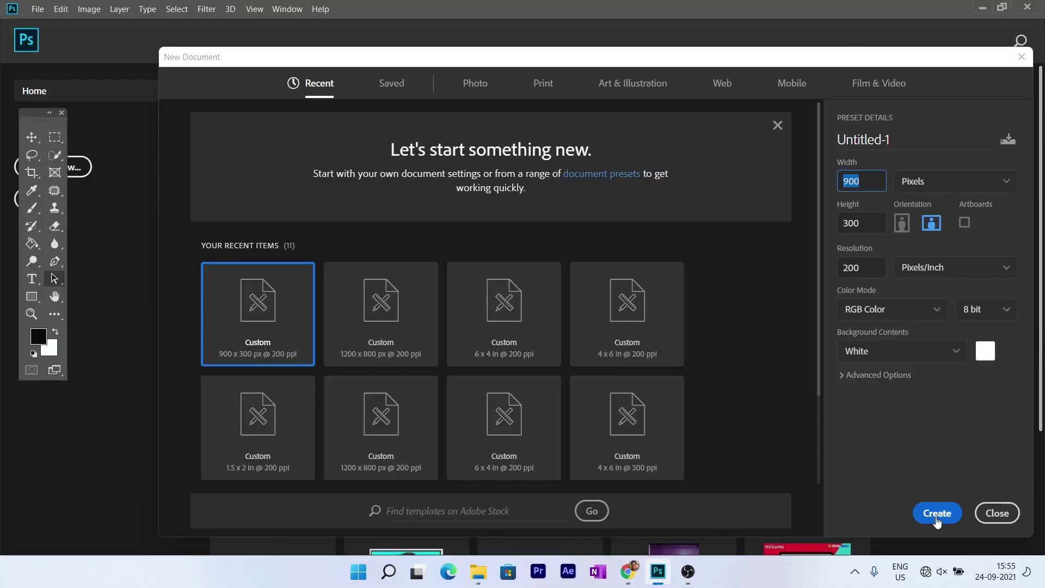
left_click(937, 514)
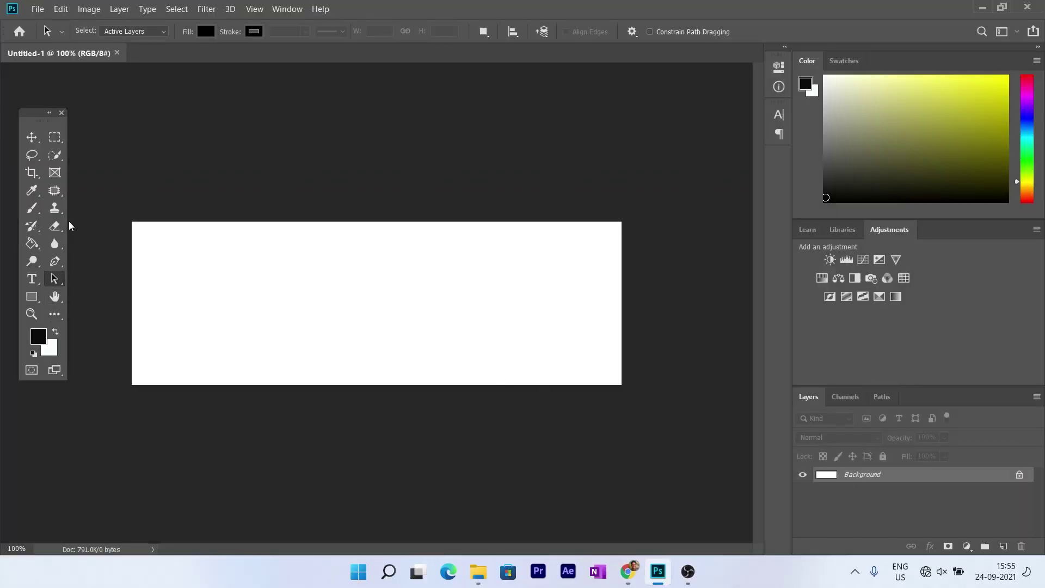
left_click(31, 243)
left_click(38, 336)
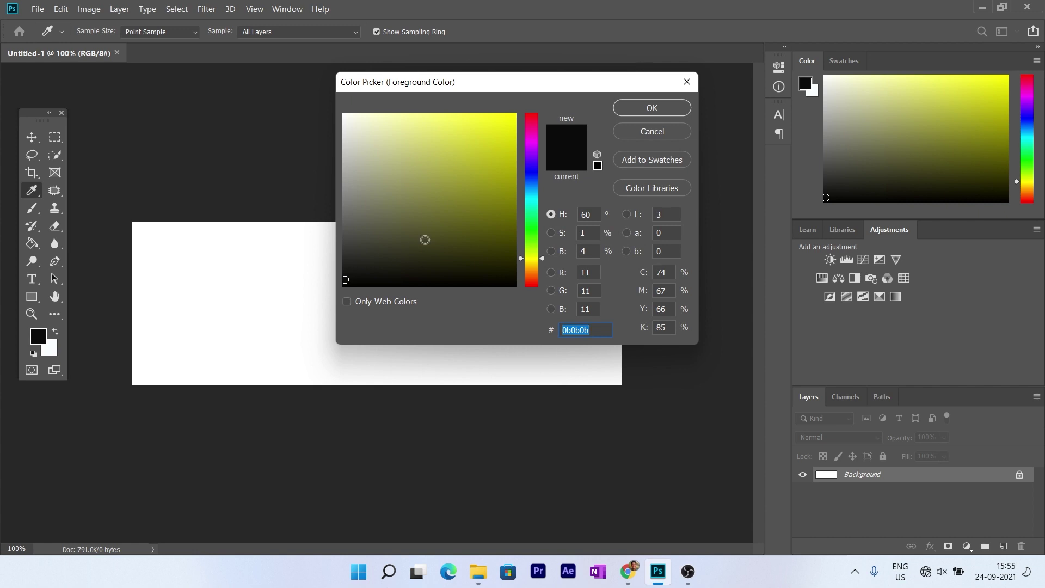
left_click(633, 106)
left_click(383, 275)
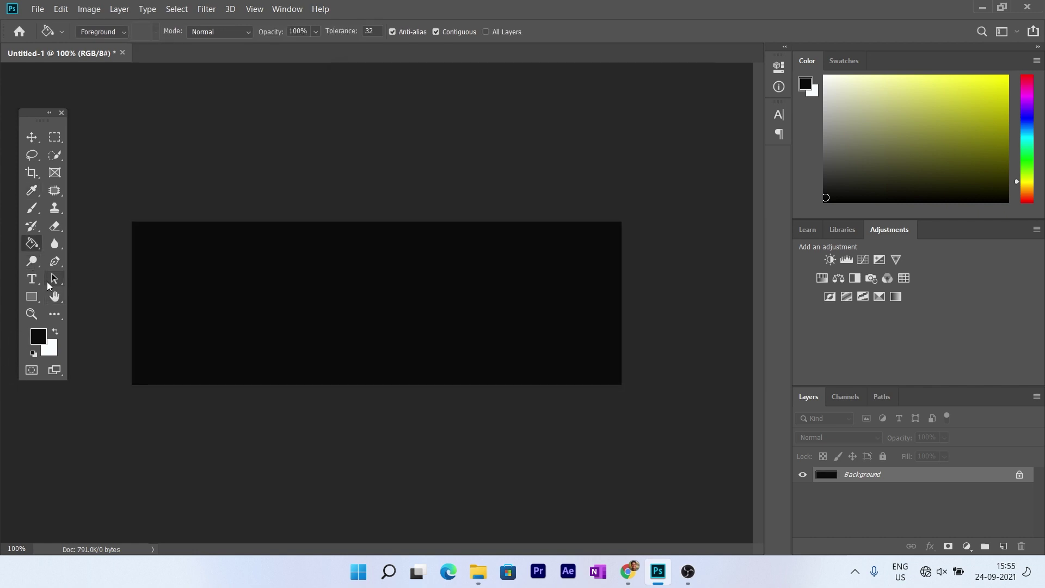
- Add a white text layer reading 'INFINITY EXPLORER' on the canvas
left_click(31, 278)
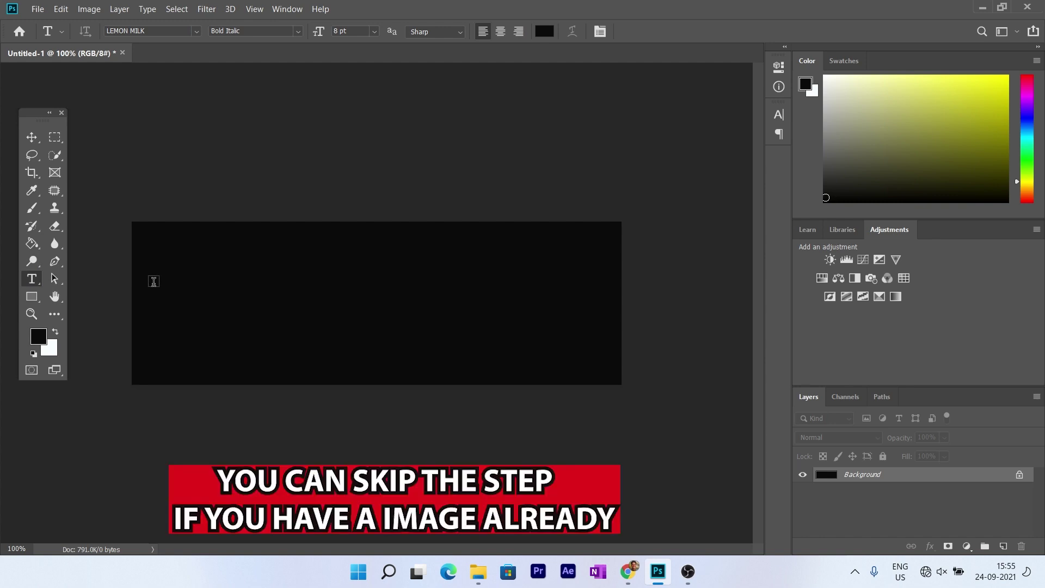
left_click(374, 31)
left_click(360, 133)
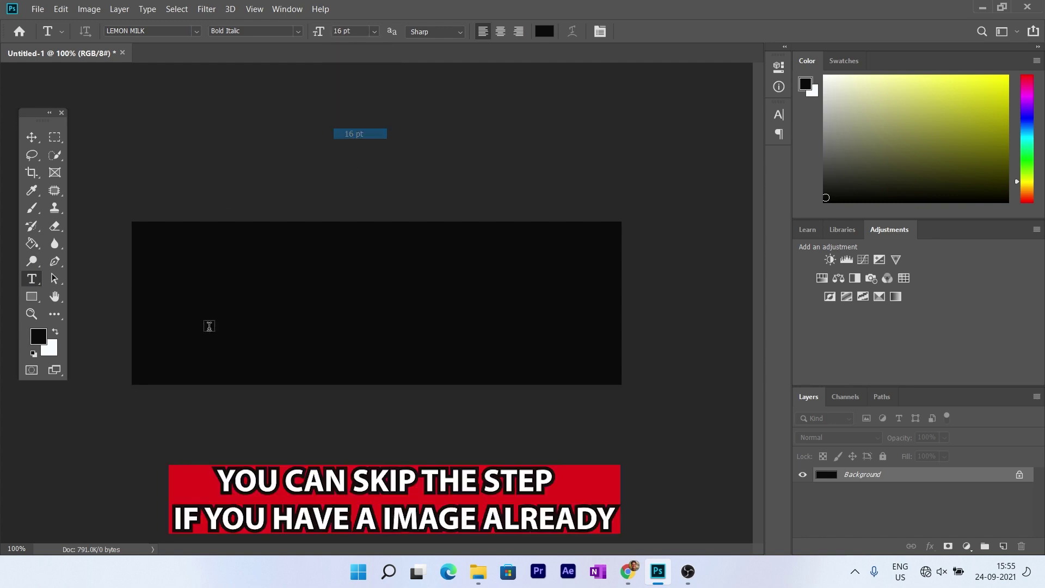
left_click(186, 299)
key("BackSpace")
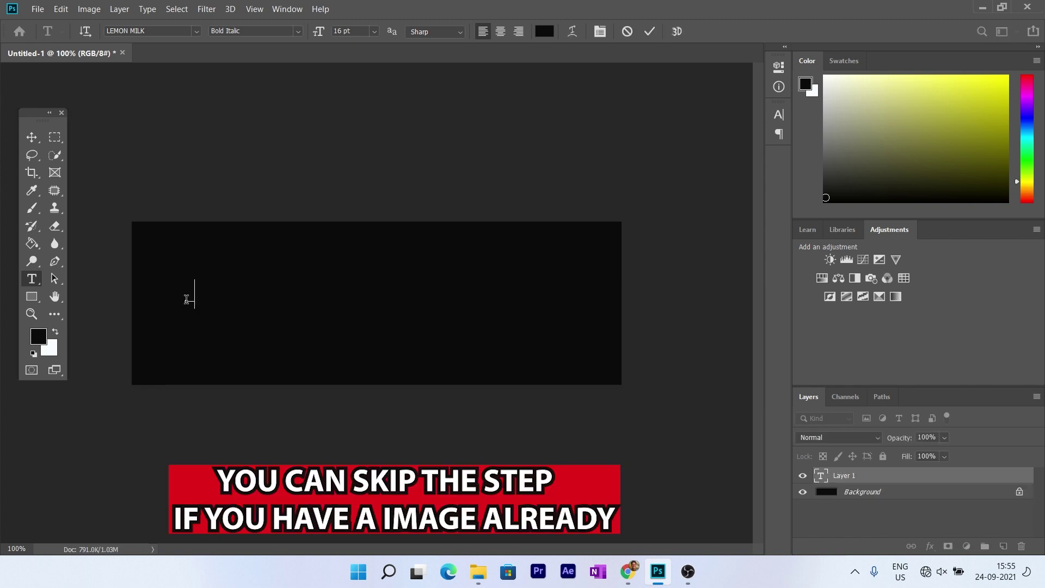
left_click(55, 331)
type("IN")
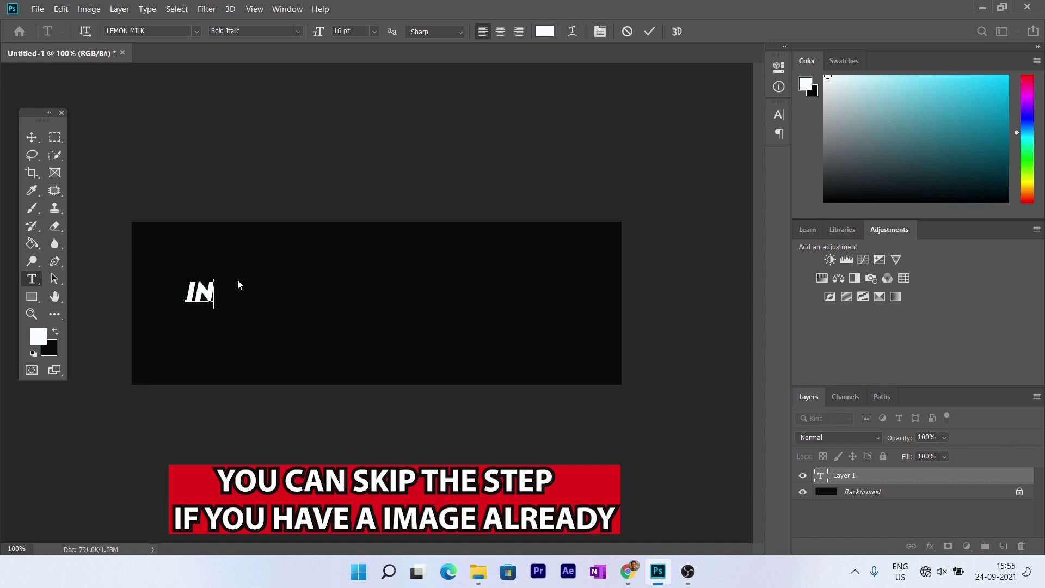
type("FINITY EXPLORER")
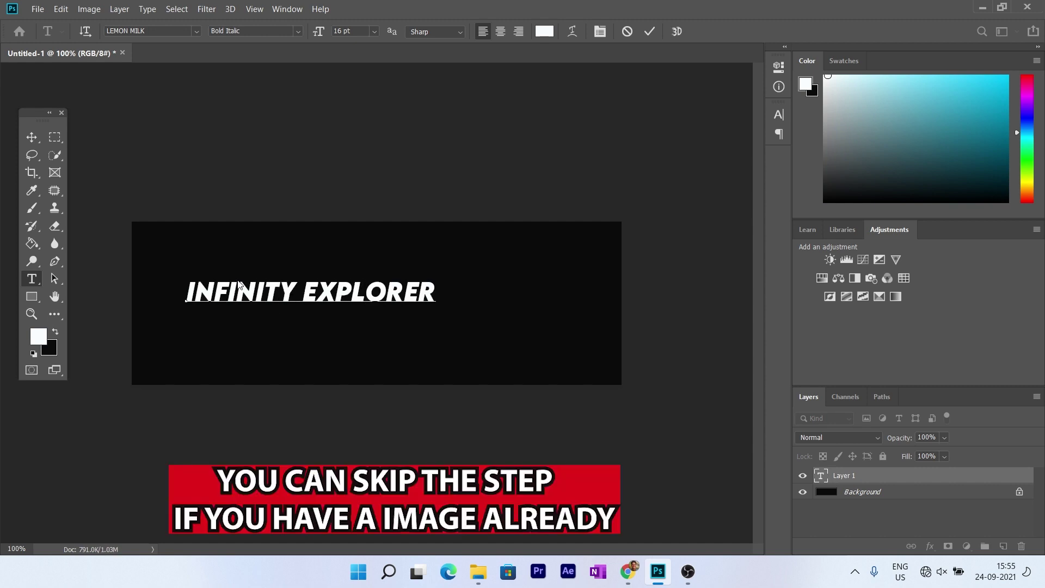
- Enlarge the title text to 30 pt and move it left and down to fit the canvas
mouse_move(191, 289)
left_mouse_down()
mouse_move(439, 289)
mouse_move(189, 290)
left_mouse_up()
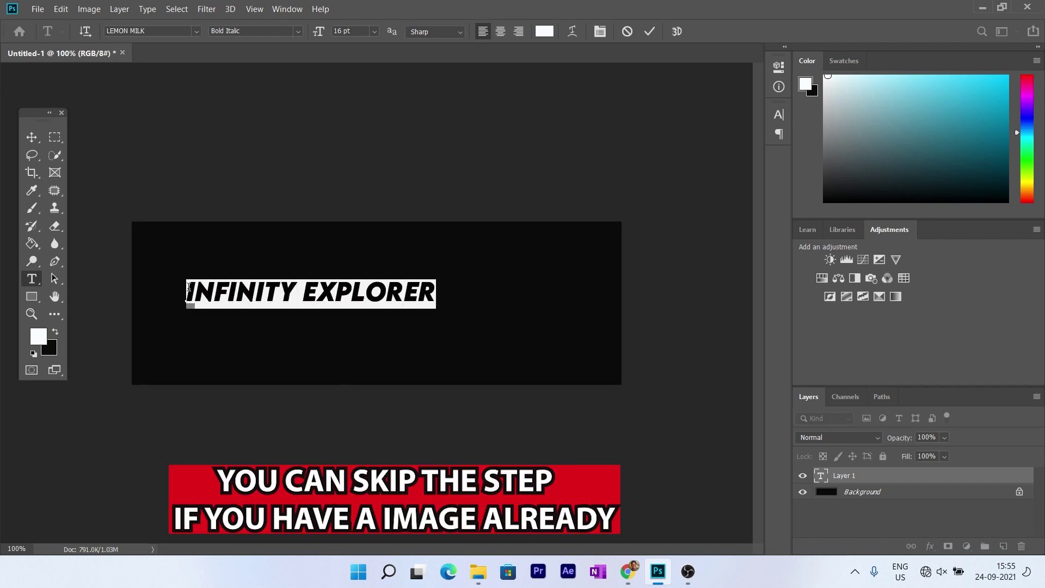
left_click(375, 31)
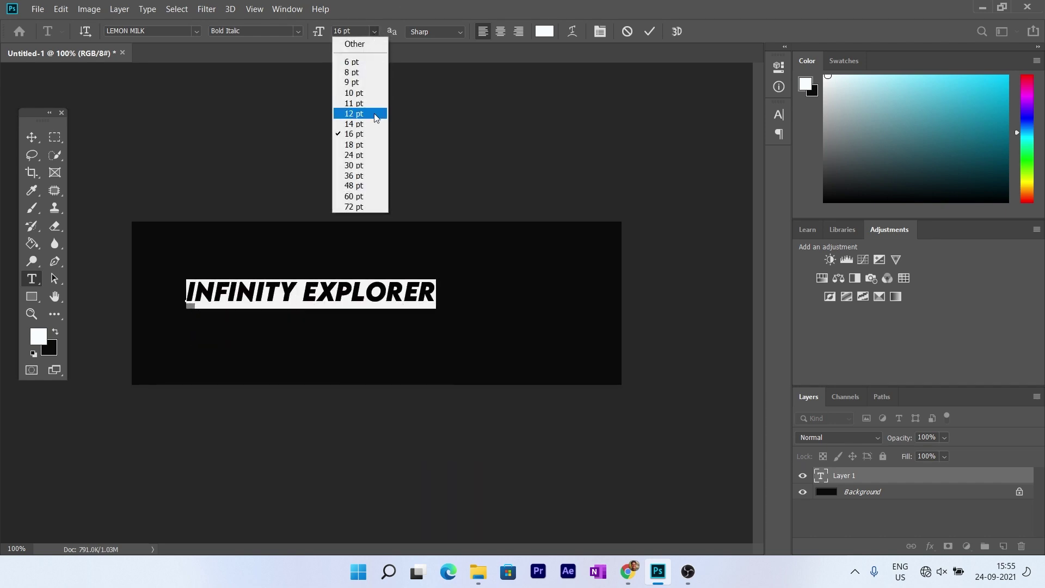
left_click(369, 166)
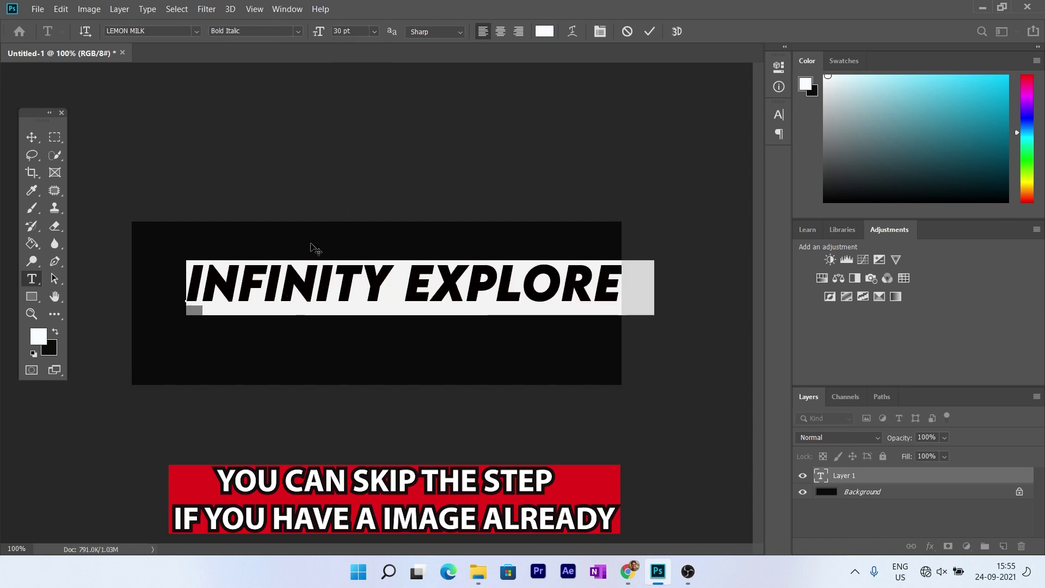
left_click(31, 137)
left_click_drag(257, 292, 231, 313)
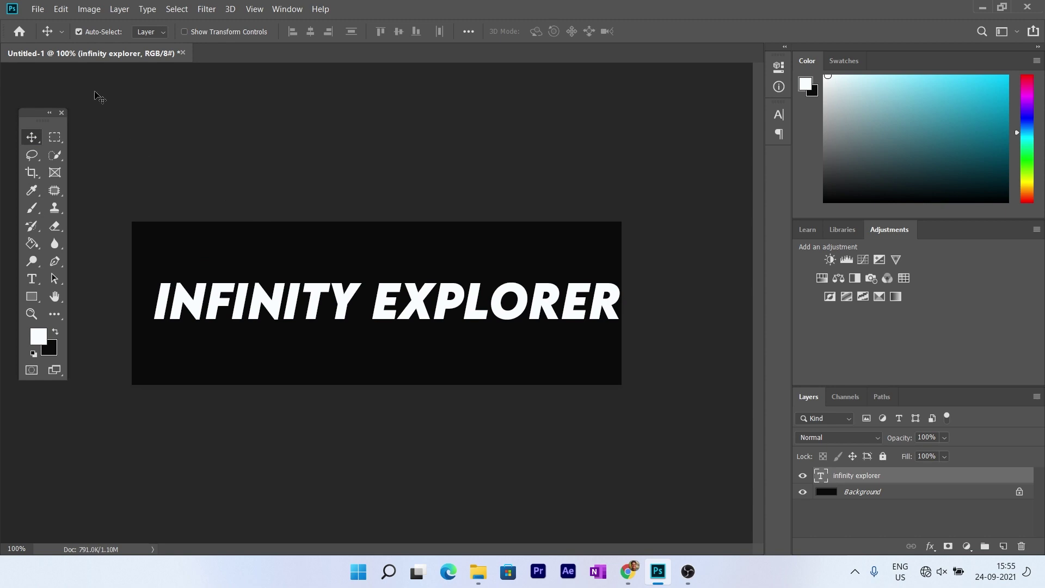
- Save the image to the Desktop as sample 1.bmp in BMP format
left_click(35, 9)
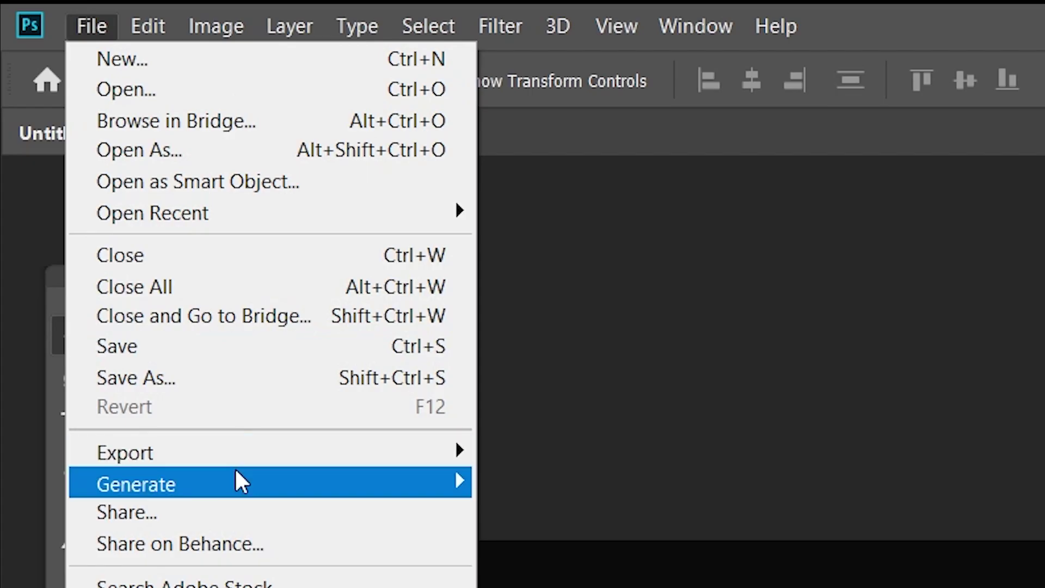
left_click(227, 376)
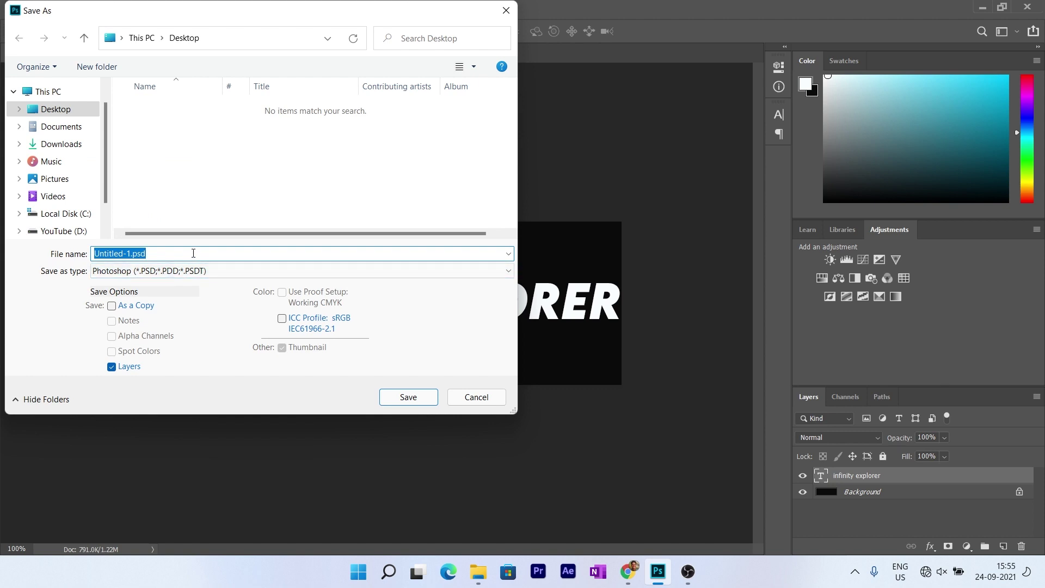
type("sample 1")
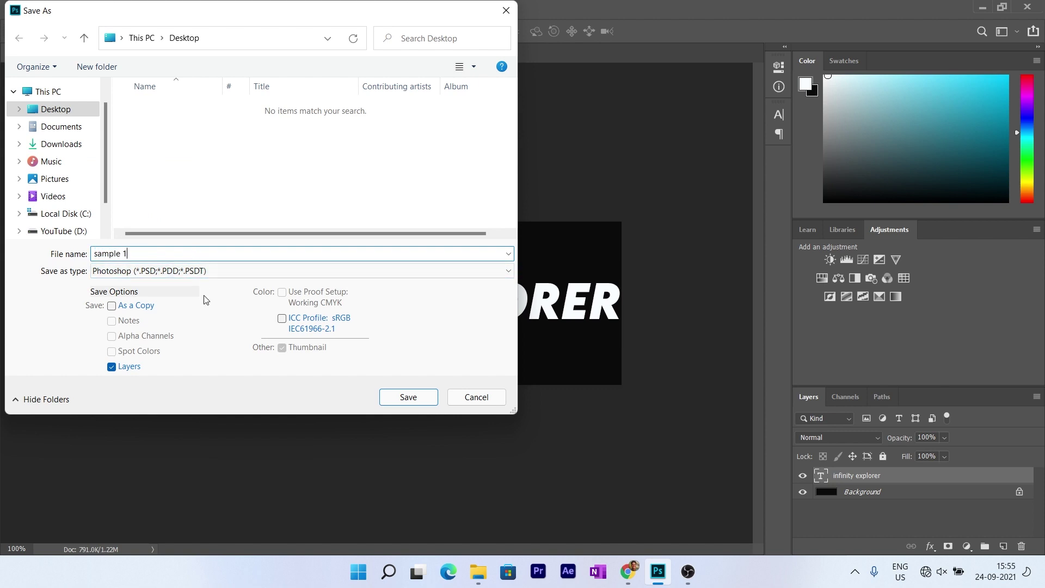
left_click(206, 271)
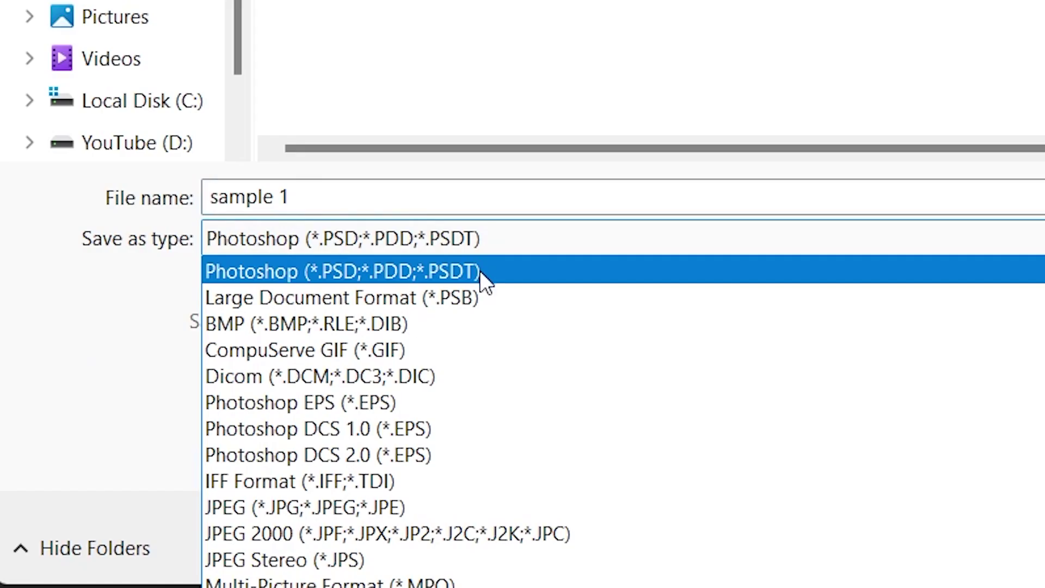
left_click(480, 321)
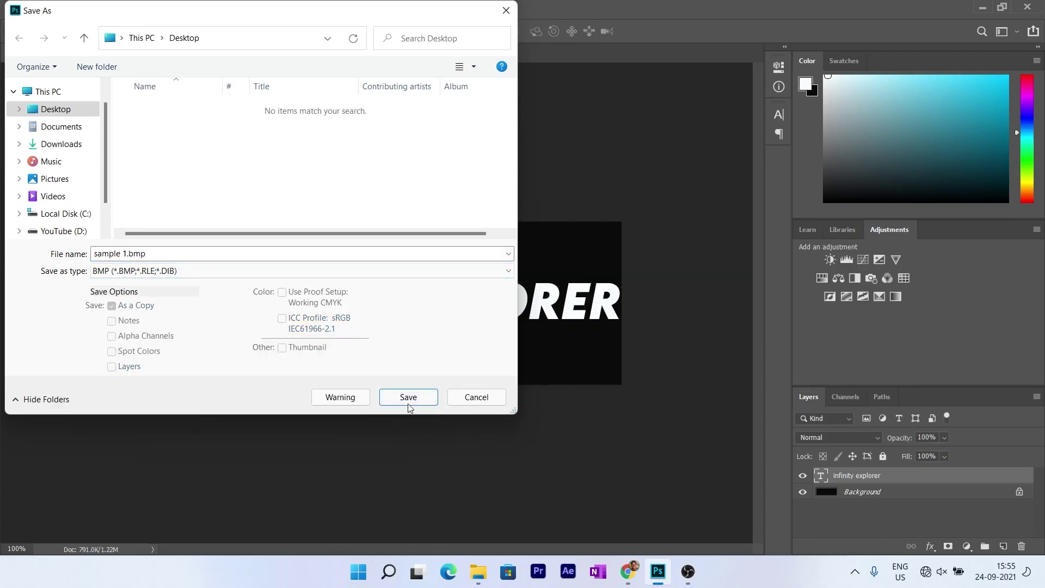
left_click(390, 398)
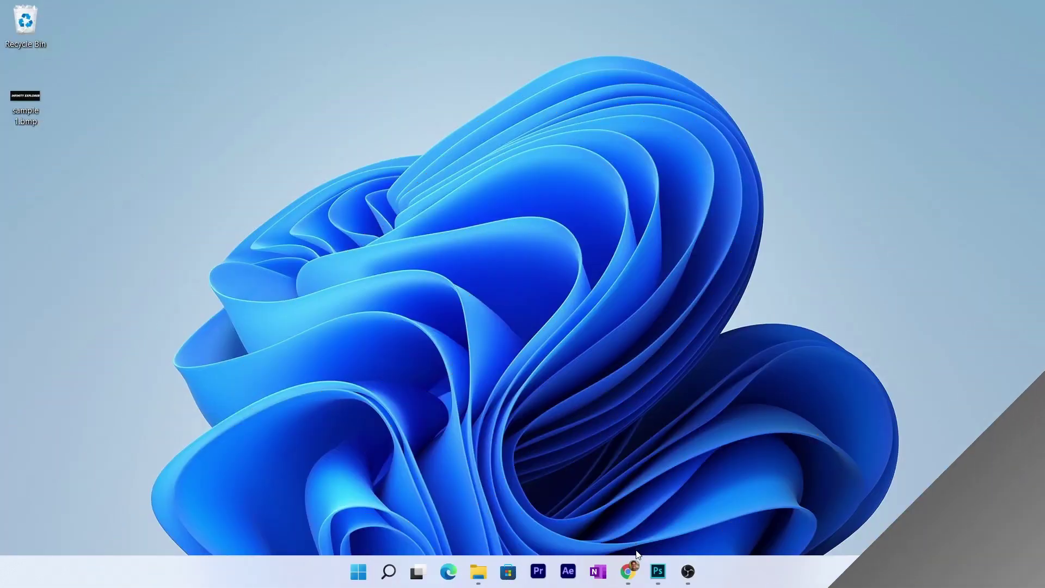
- Download the Coagula 1.666 zip and bring up its options in the Downloads folder
mouse_move(634, 569)
left_click(618, 534)
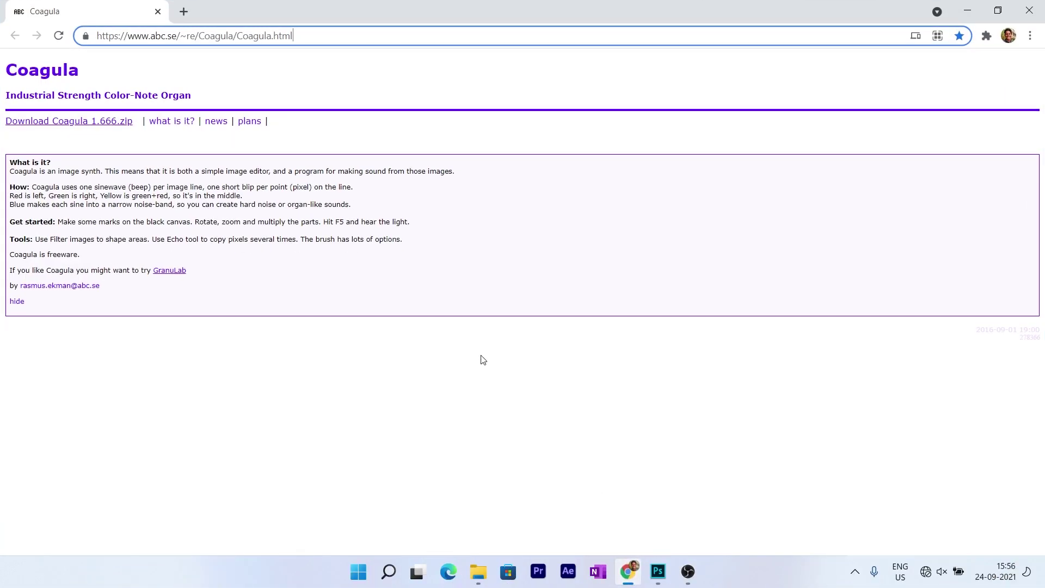
left_click(65, 122)
right_click(78, 538)
left_click(111, 505)
right_click(208, 136)
- Extract the CoagulaLight1666 zip and launch CoagulaLight.exe past the SmartScreen warning
left_click(245, 219)
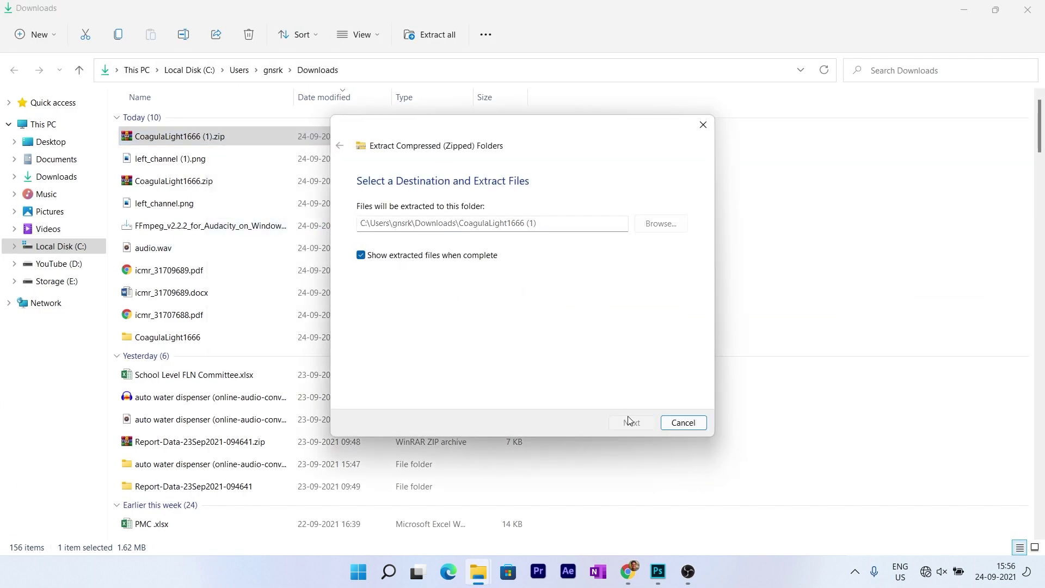
left_click(631, 417)
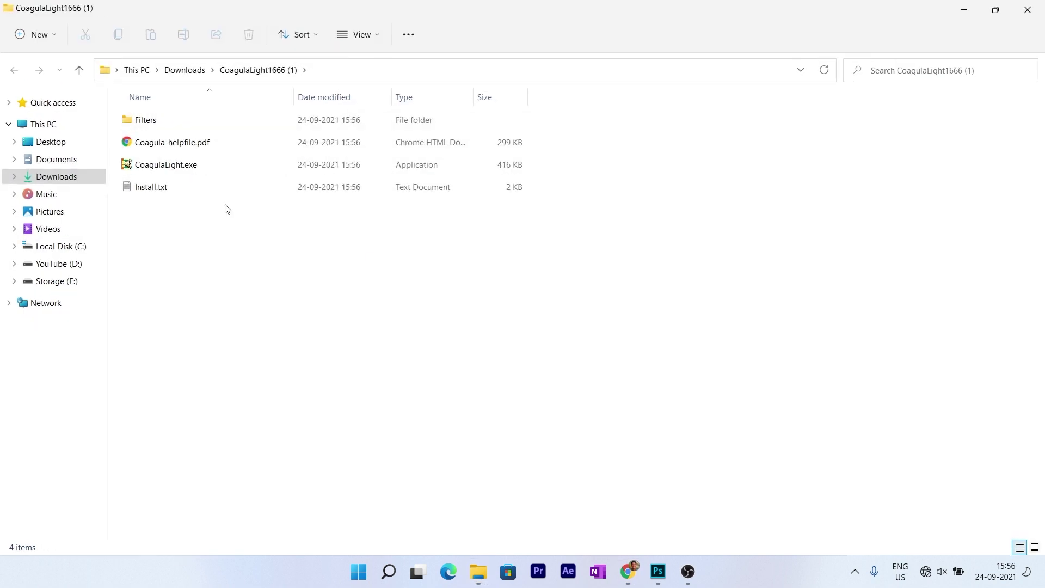
double_click(198, 169)
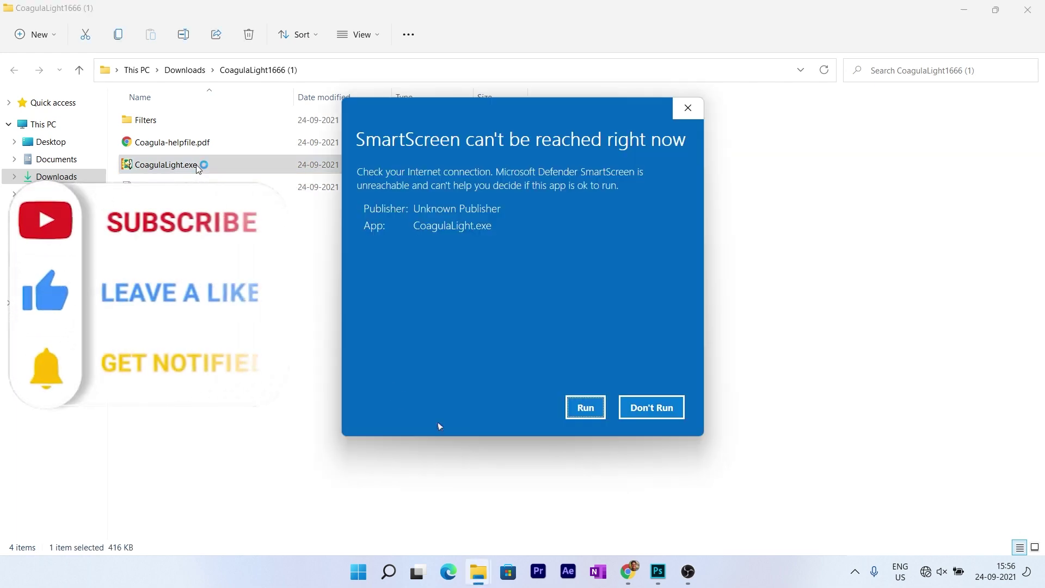
left_click(592, 412)
- Load sample 1.bmp from the Desktop into Coagula's canvas with Open Image
left_click(963, 9)
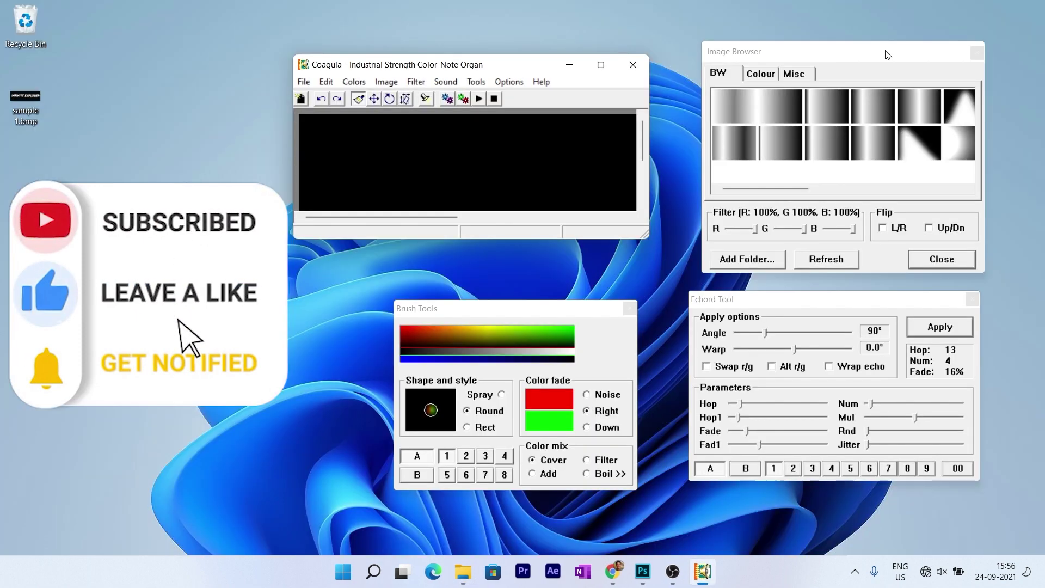
left_click_drag(519, 64, 543, 67)
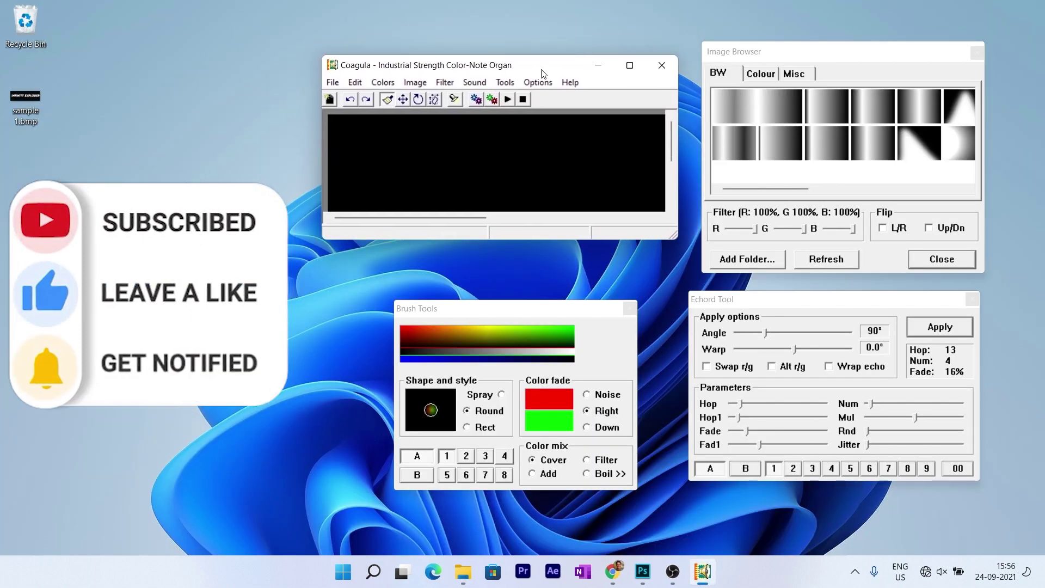
left_click(333, 82)
left_click(383, 112)
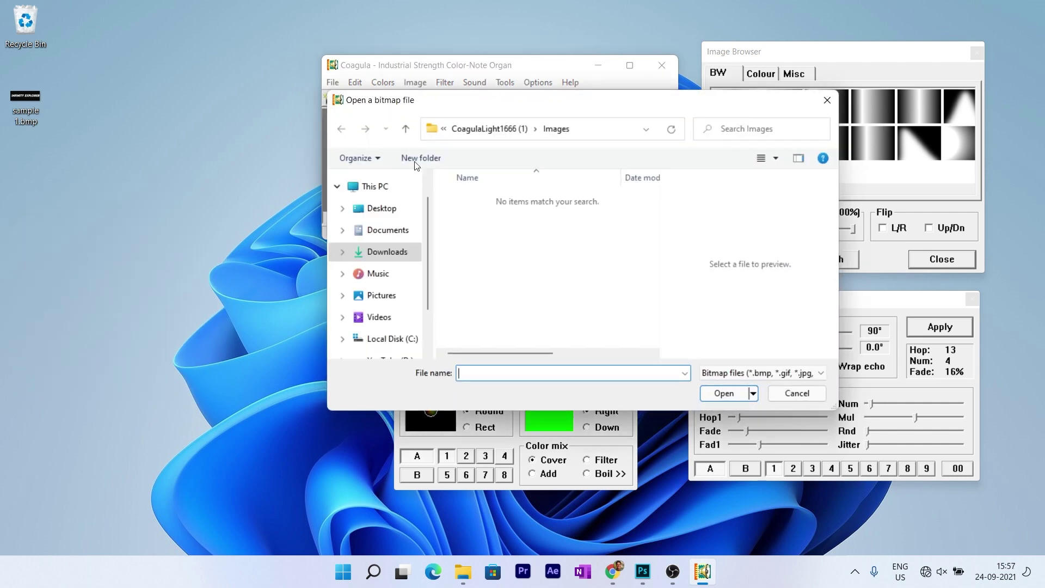
left_click(381, 208)
left_click(485, 240)
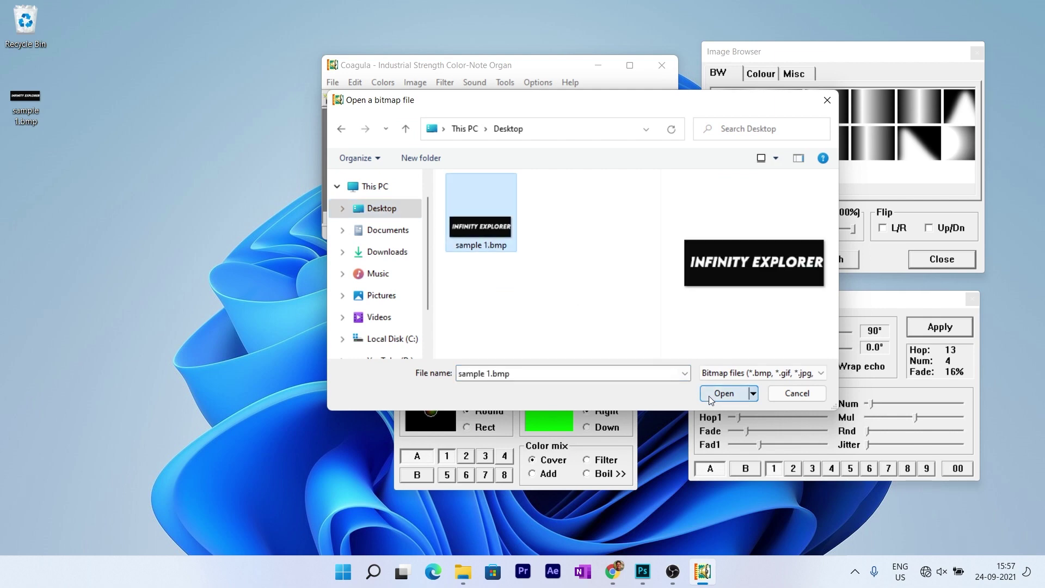
left_click(722, 393)
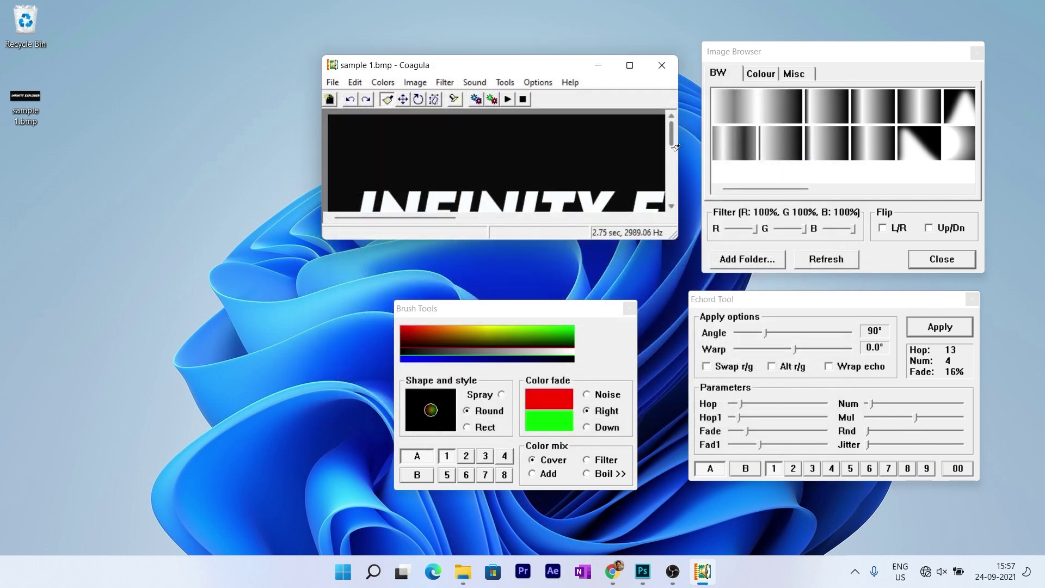
- Render the image to sound with Render Options set to High 8000 and Low 50
scroll(675, 140, "down", 3)
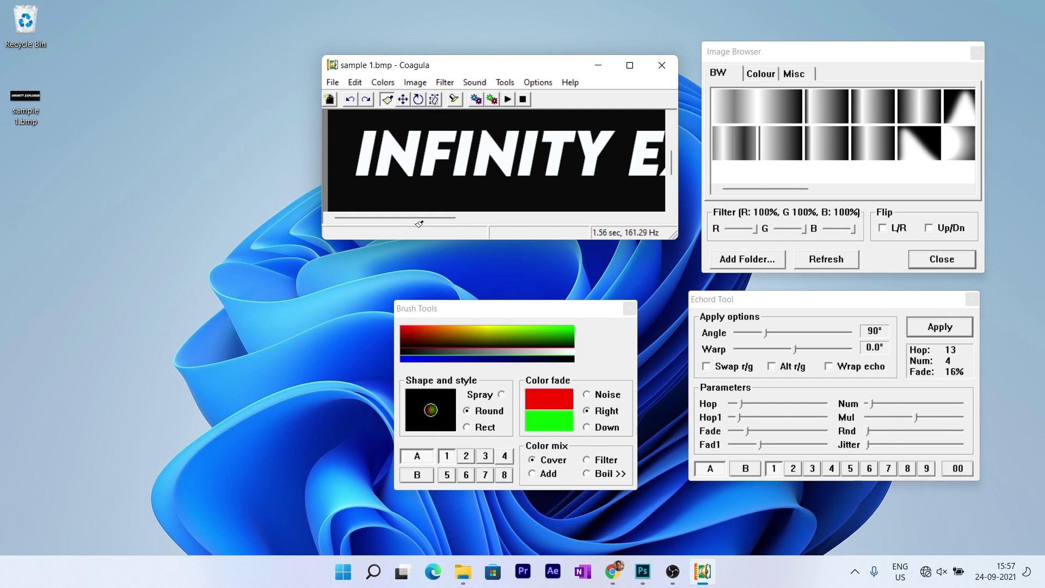
mouse_move(425, 216)
left_mouse_down()
mouse_move(515, 216)
mouse_move(444, 217)
mouse_move(425, 235)
left_mouse_up()
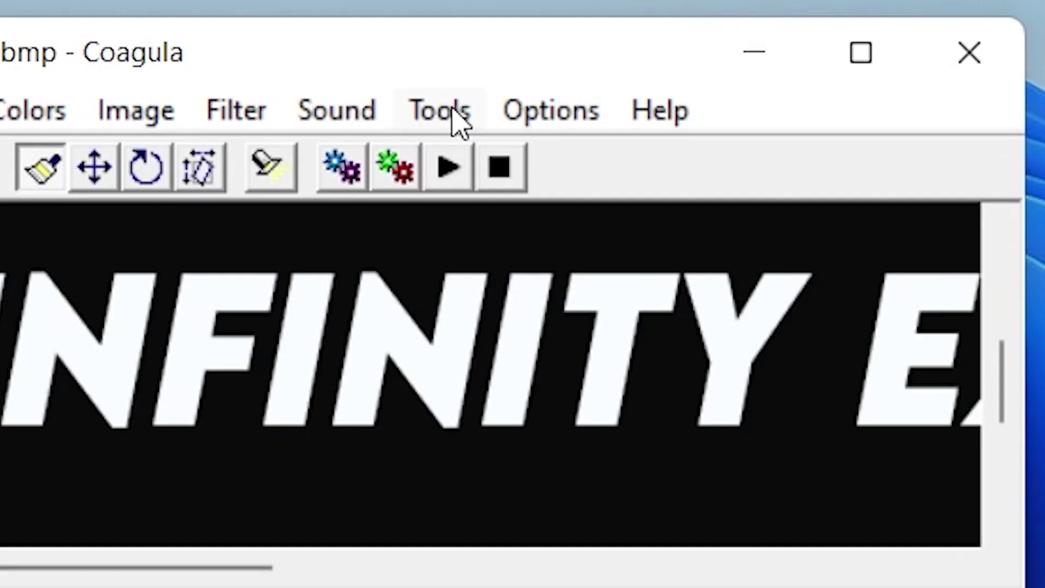
left_click(508, 82)
left_click(553, 347)
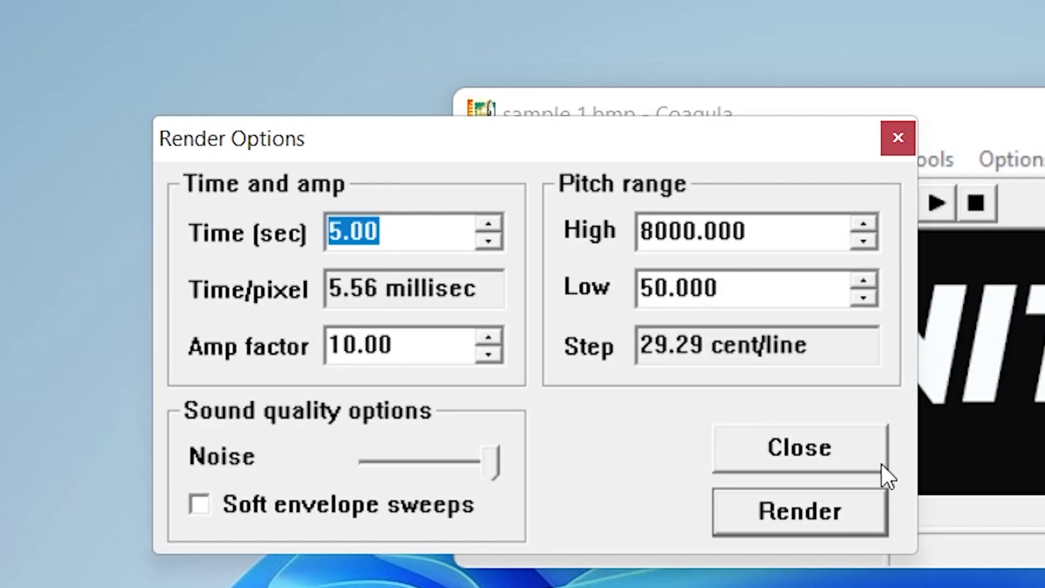
left_click(835, 511)
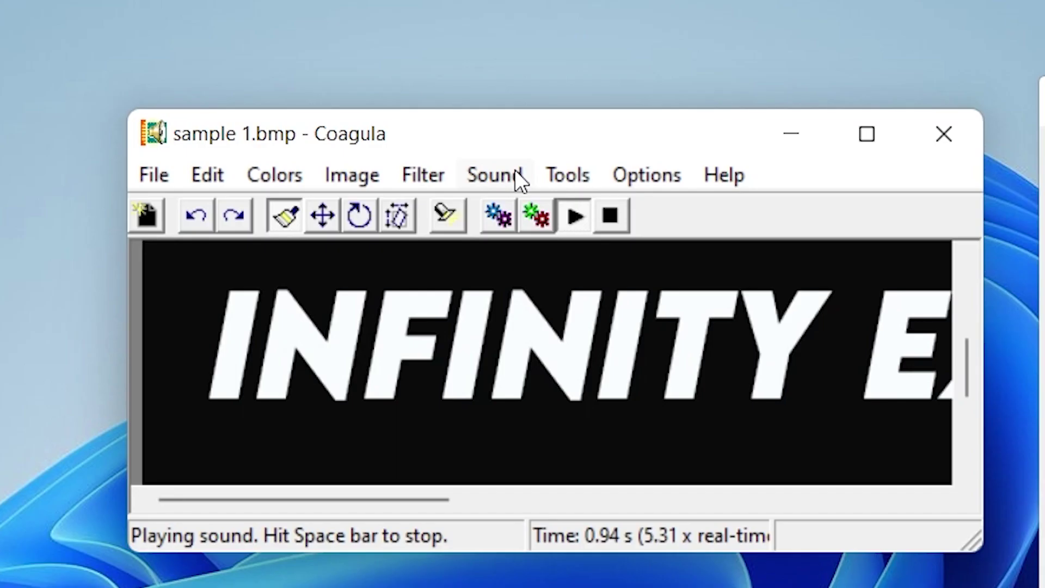
- Re-render the image without blue noise using Sound > Render Without Blue (F6)
left_click(485, 83)
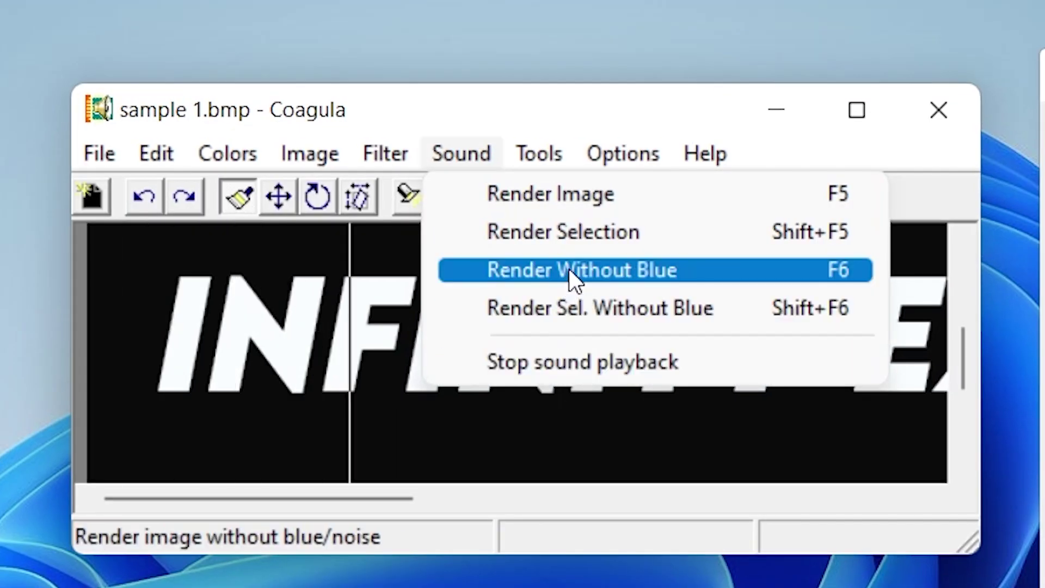
left_click(569, 269)
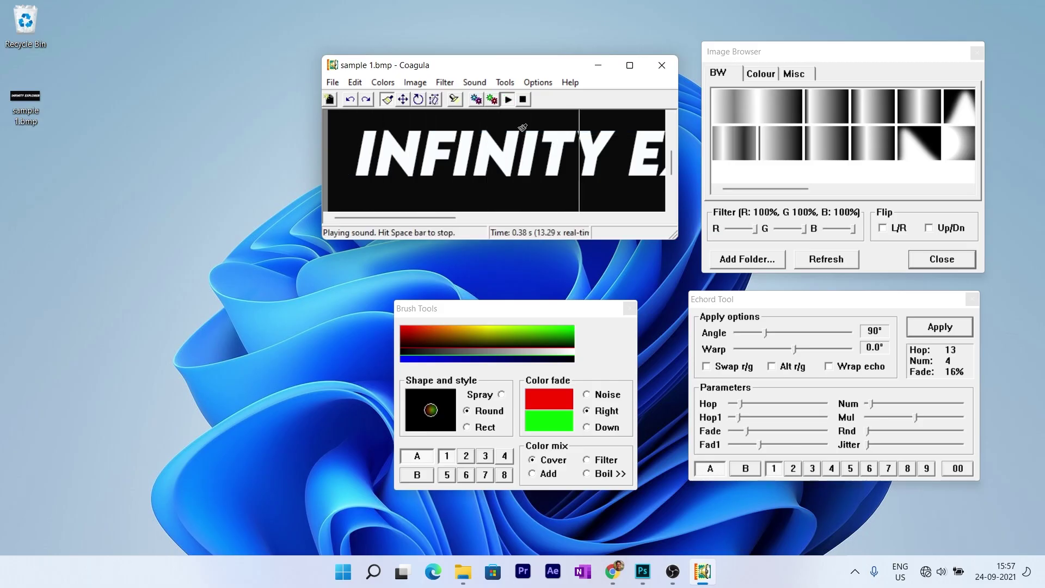
left_click(332, 82)
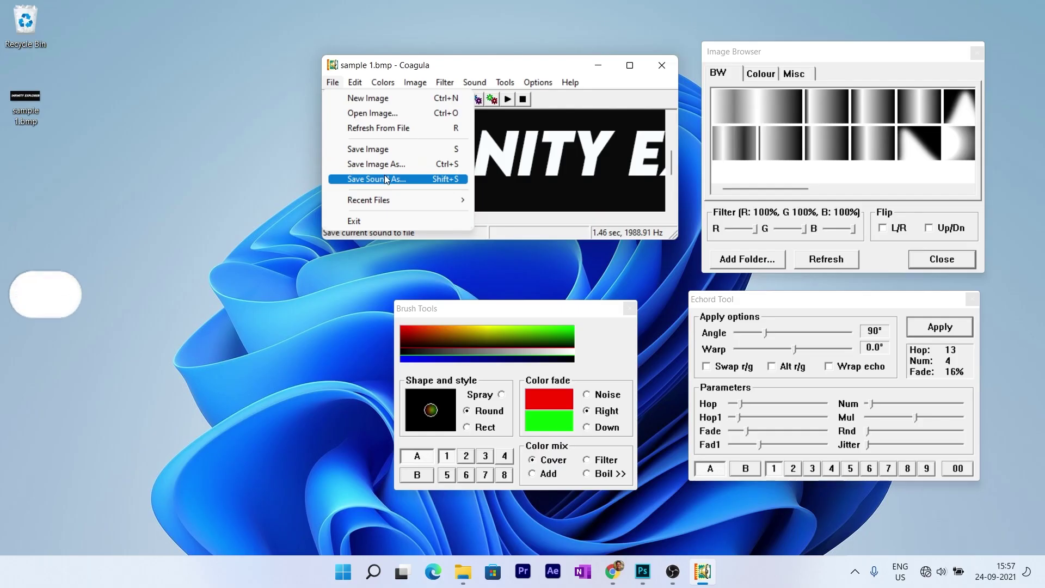
- Save the rendered sound as a WAV file named 'secret message'
left_click(246, 348)
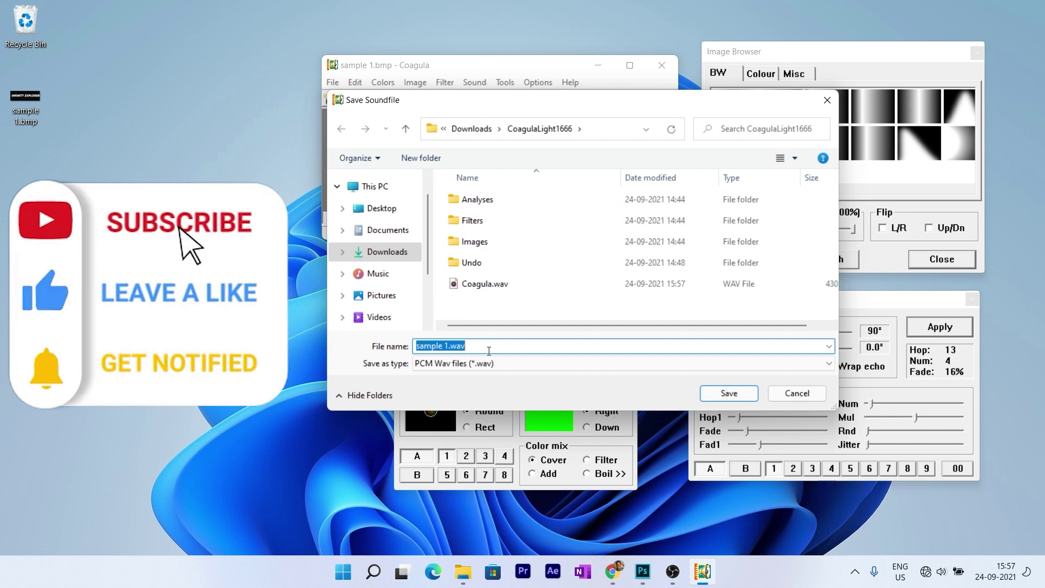
type("sec")
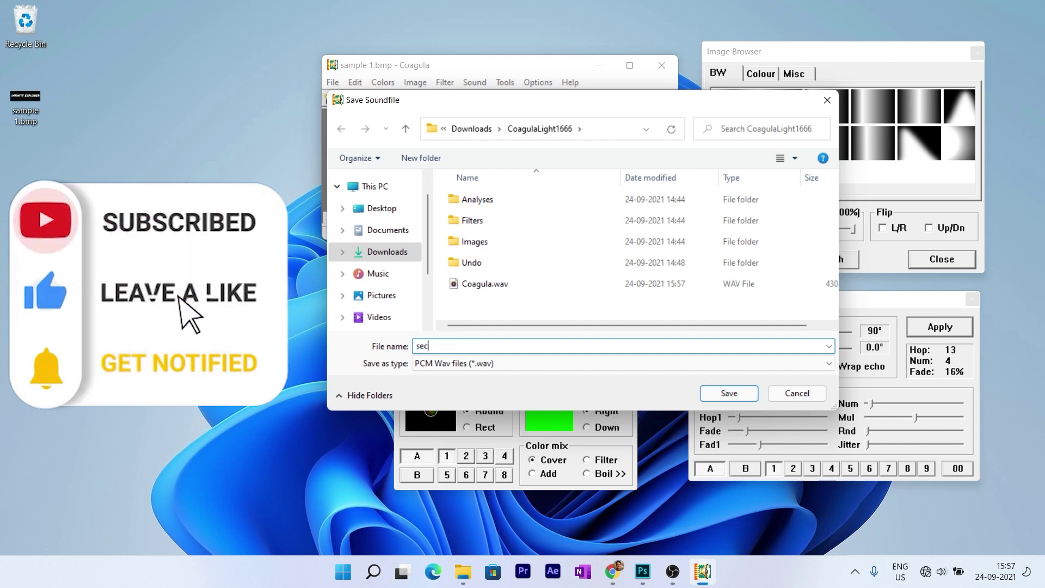
type("ret message")
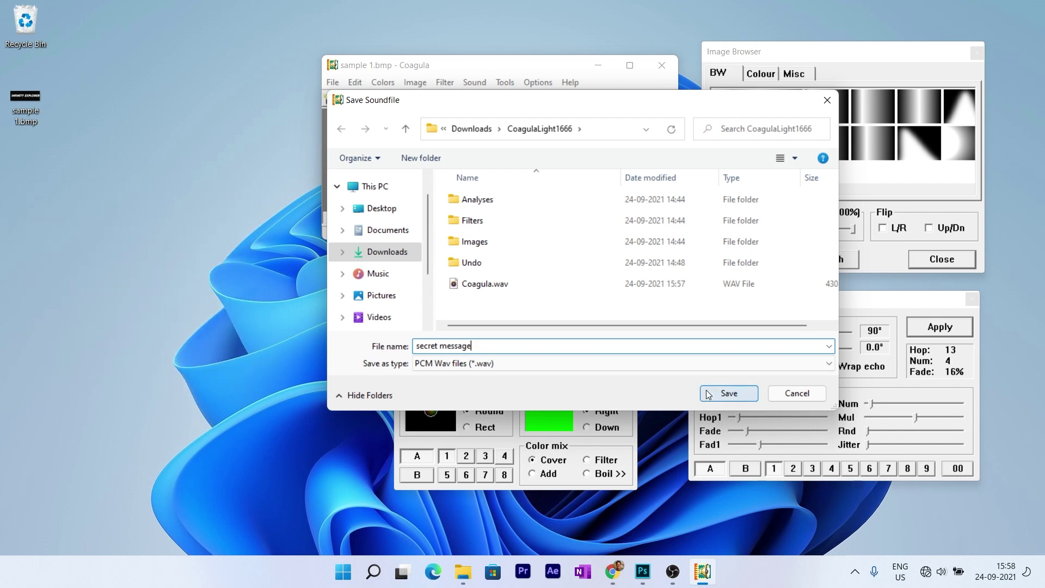
left_click(723, 391)
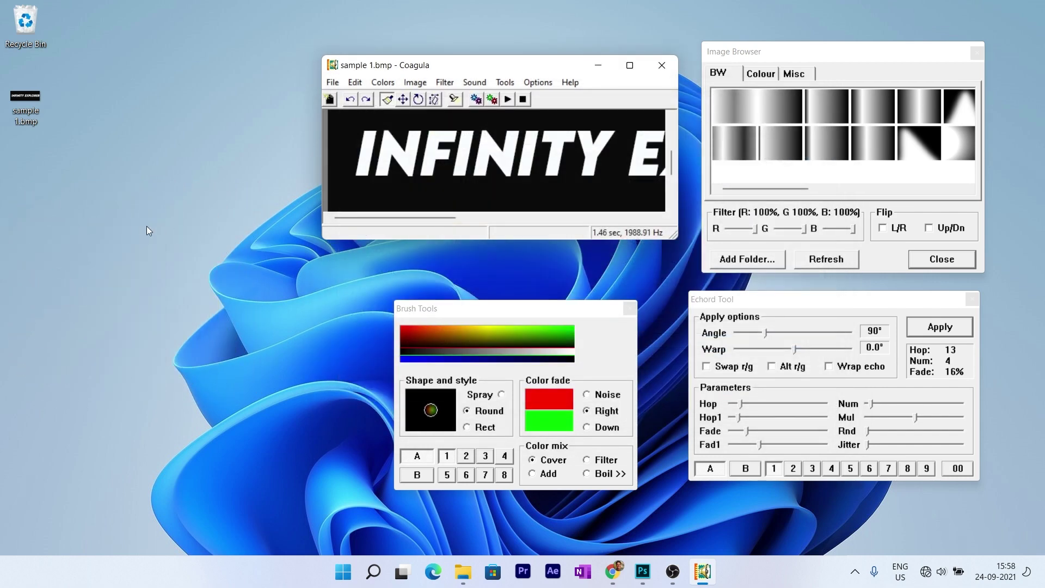
- Refresh the desktop to show secret message.wav, then search Windows for 'au' to find Audacity
right_click(109, 148)
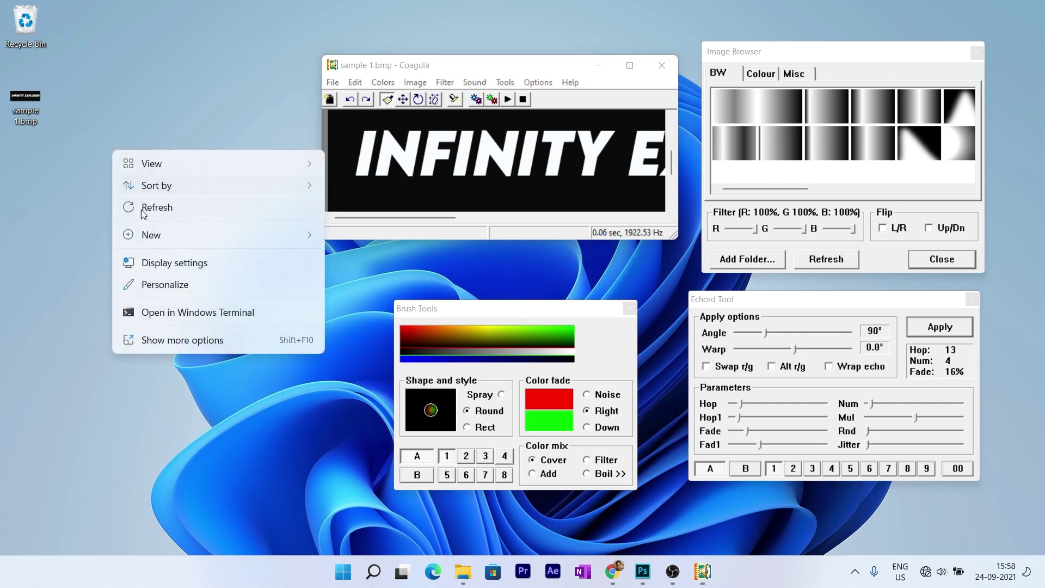
left_click(139, 208)
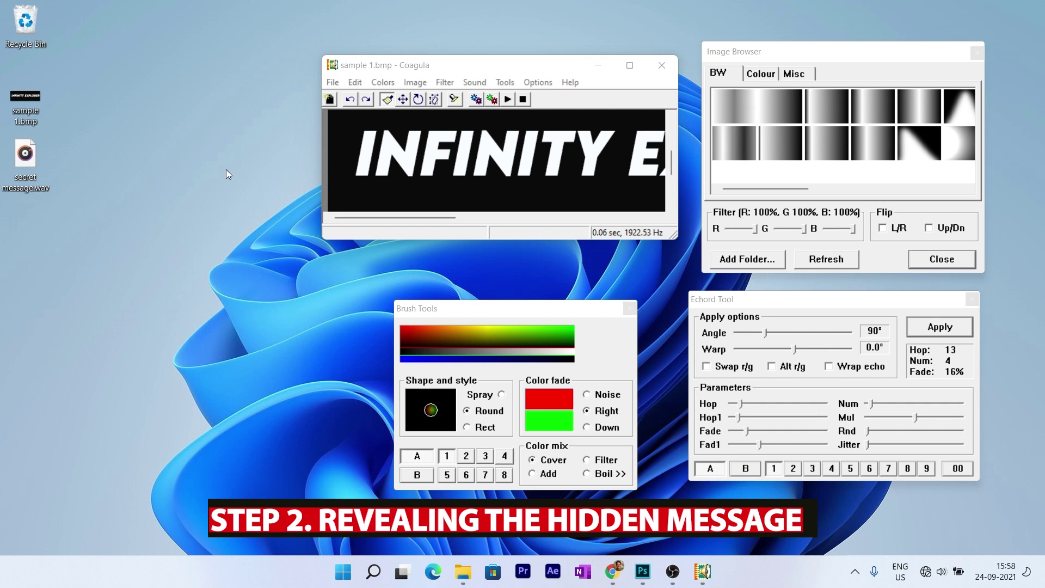
key("super+s")
type("au")
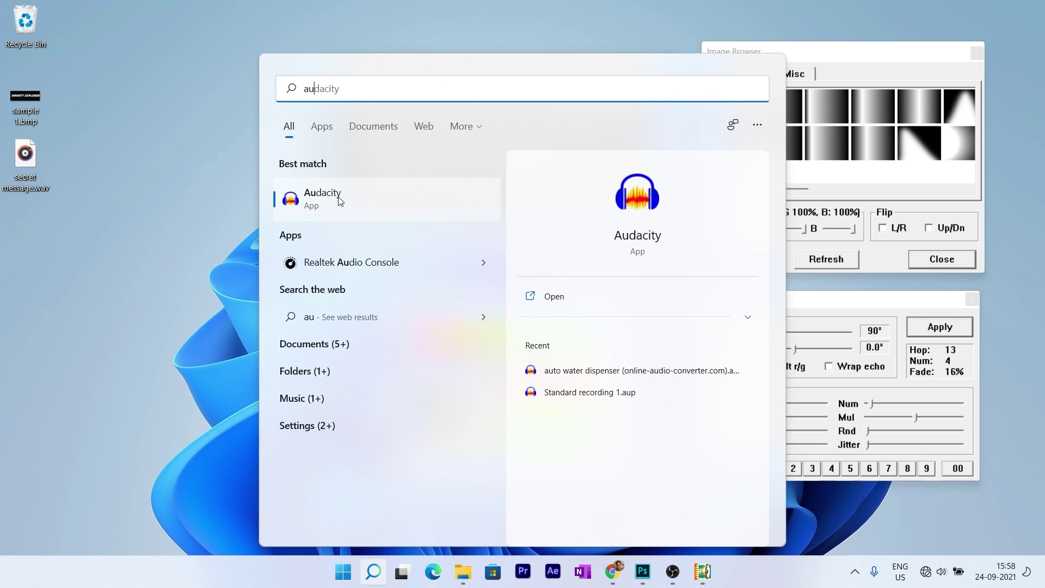
- Launch Audacity, drag in secret message.wav and play it from near the start
left_click(327, 198)
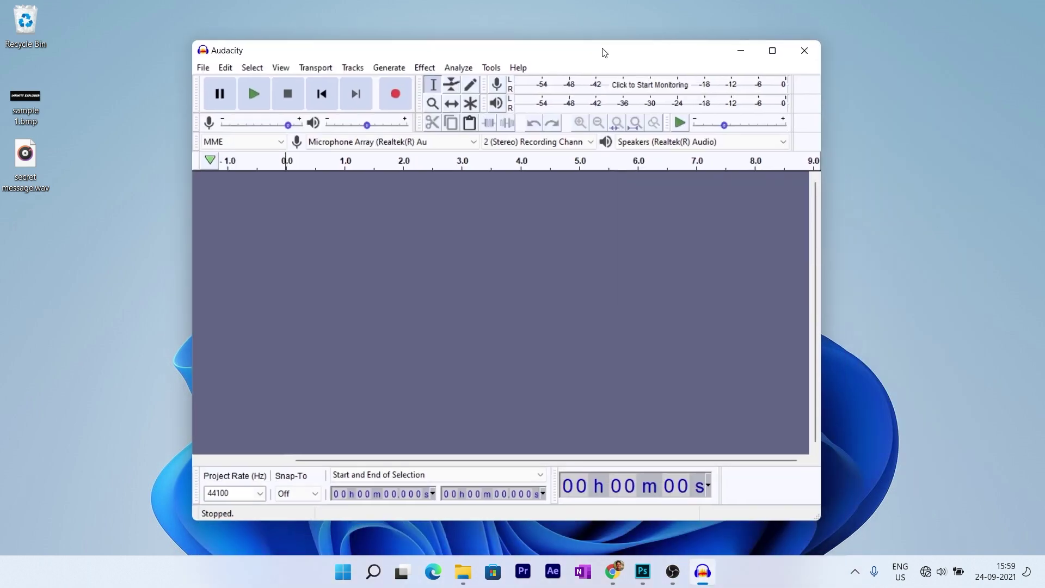
left_click_drag(32, 170, 452, 344)
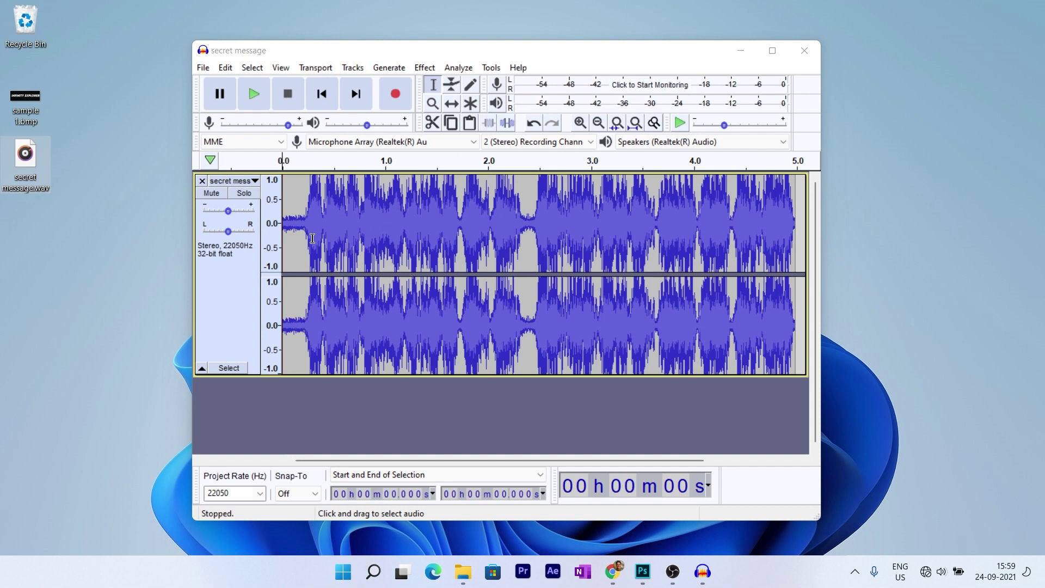
left_click(302, 218)
key("space")
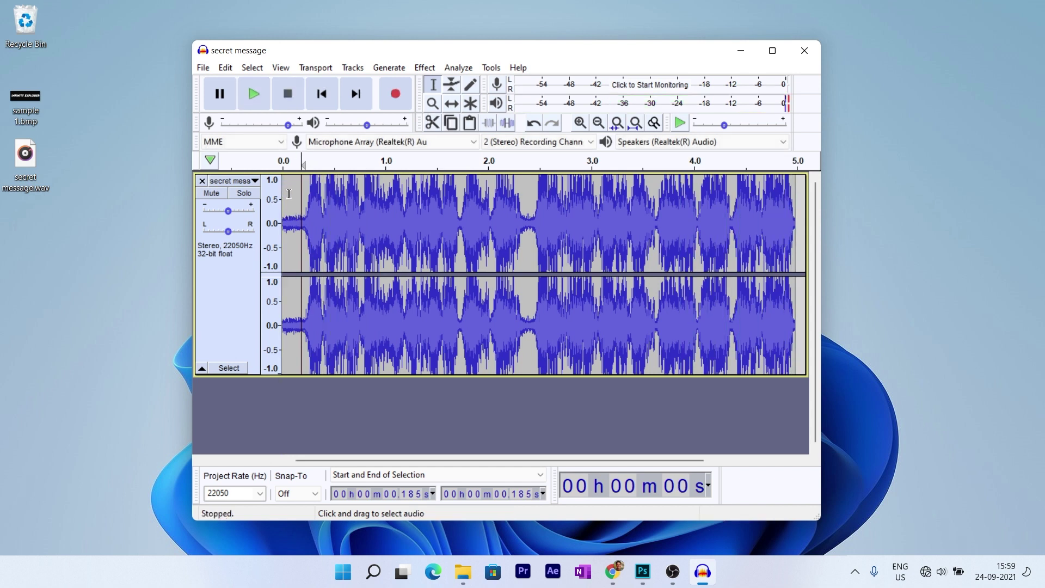
- Switch the secret message track to Spectrogram view, revealing INFINITY EXPLORER, and play it briefly
left_click(255, 181)
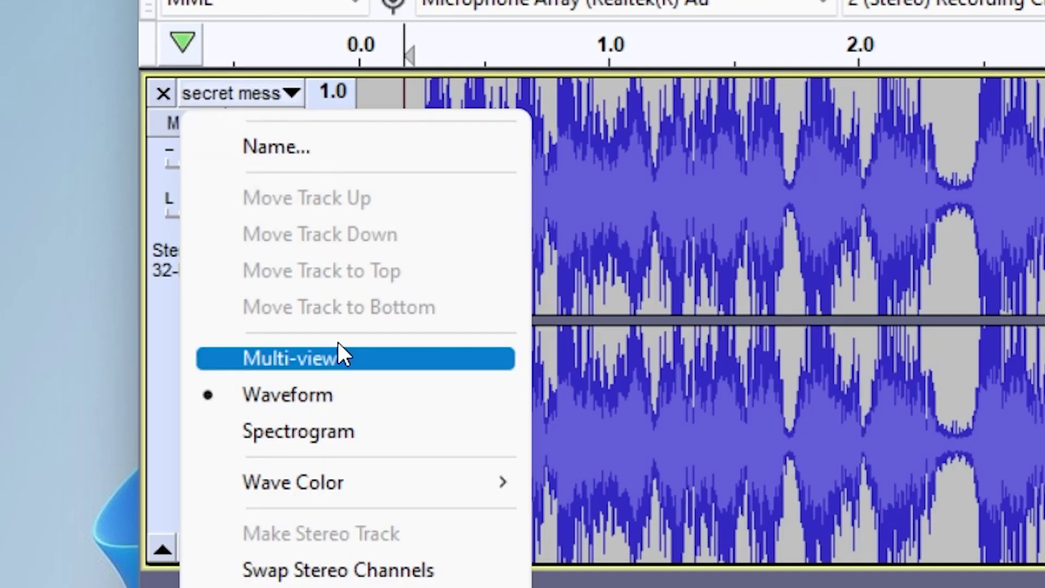
left_click(344, 430)
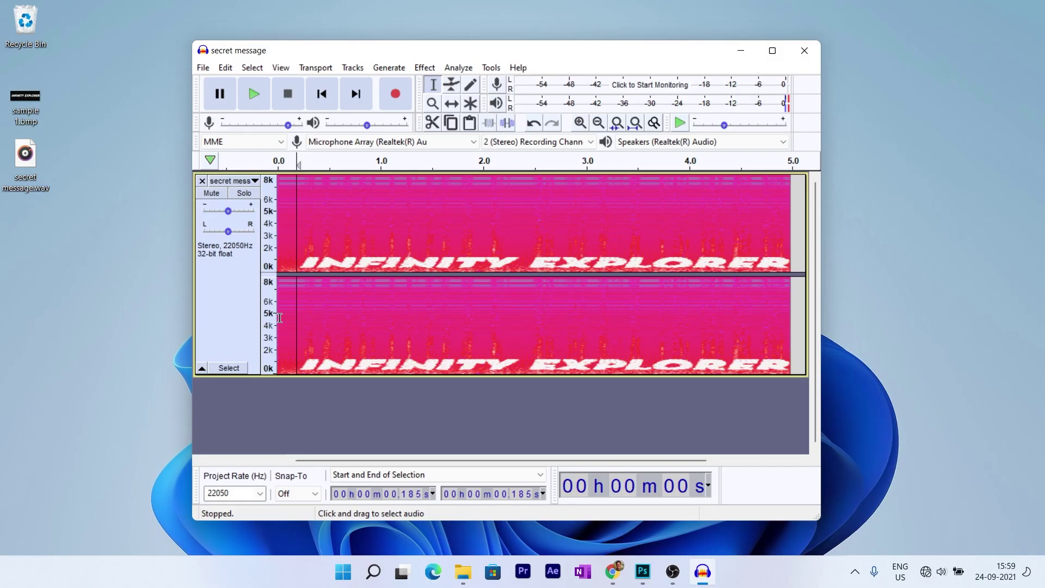
left_click_drag(290, 244, 320, 229)
left_click(293, 224)
key("space")
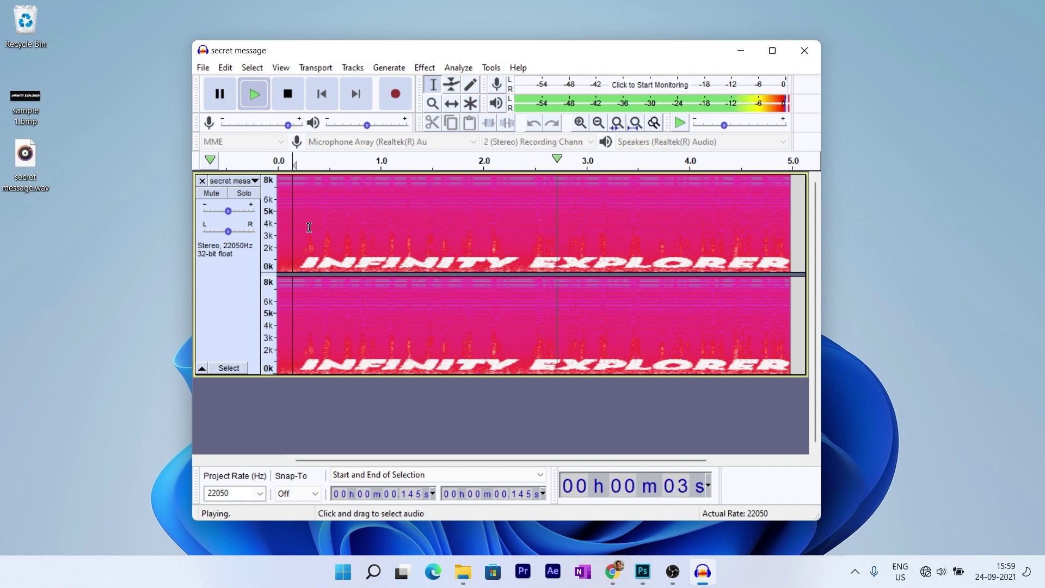
key("space")
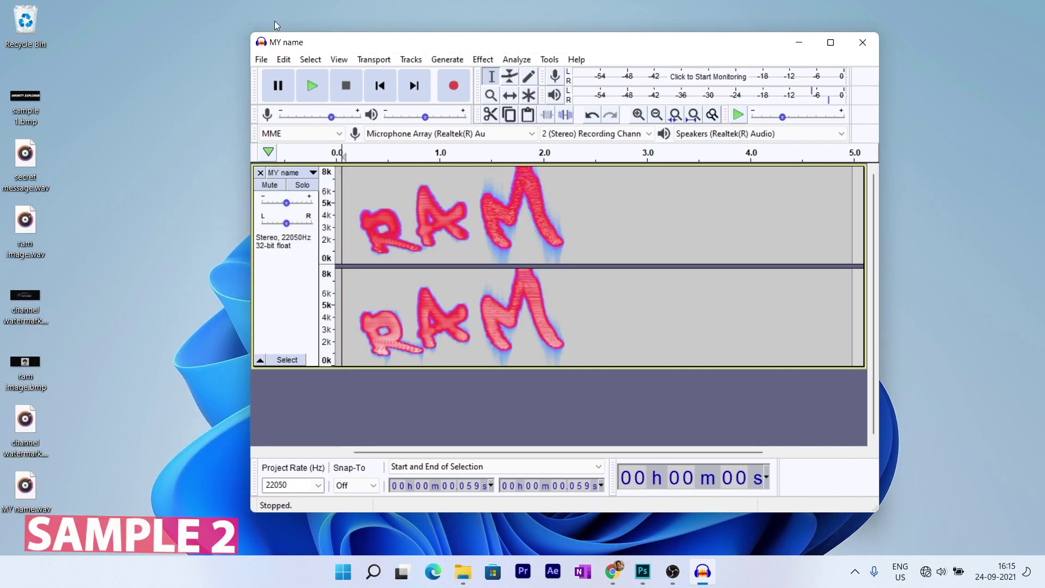
- Import the Max Brhon - Cyberpunk music file from the YouTube (D:) drive
left_click(261, 59)
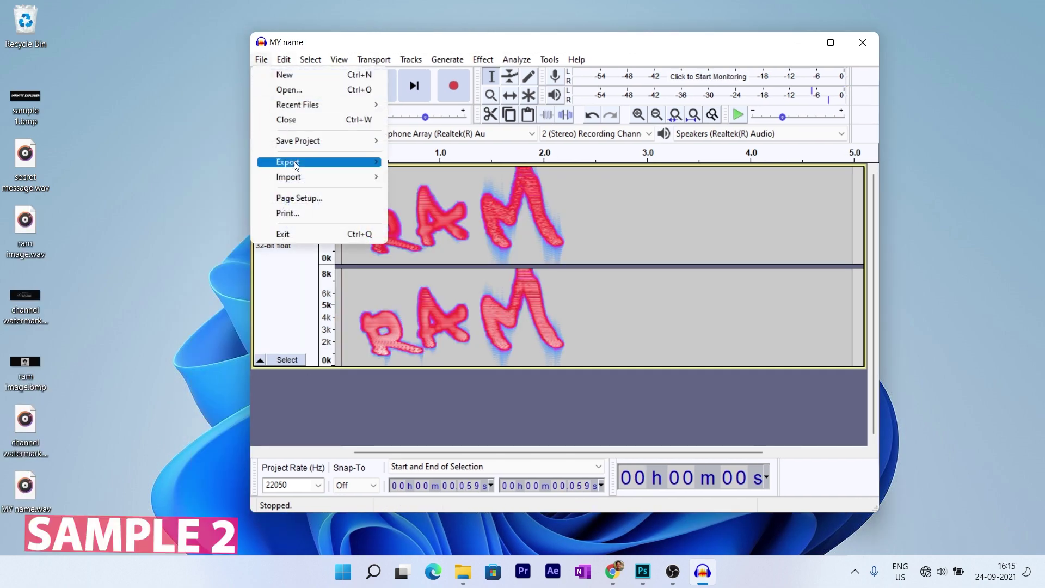
mouse_move(301, 180)
left_click(406, 179)
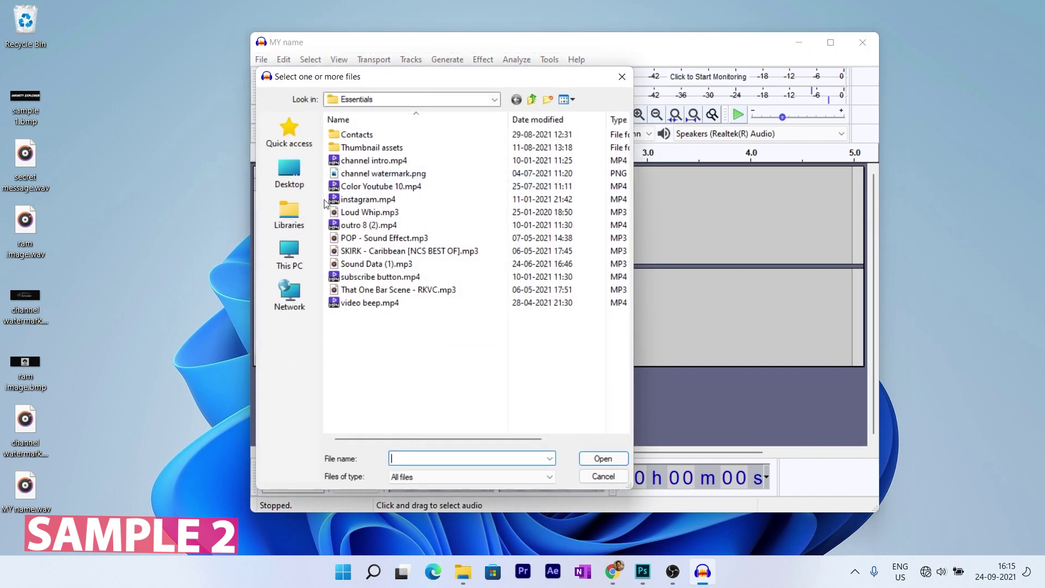
left_click(289, 255)
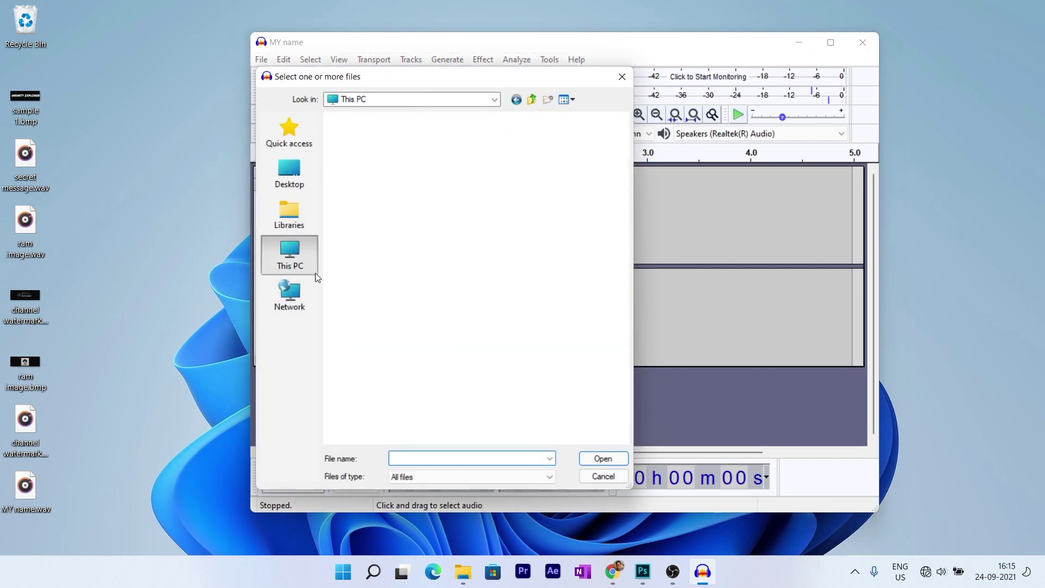
left_click(289, 175)
left_click(289, 255)
double_click(360, 399)
left_click(384, 225)
left_click(603, 458)
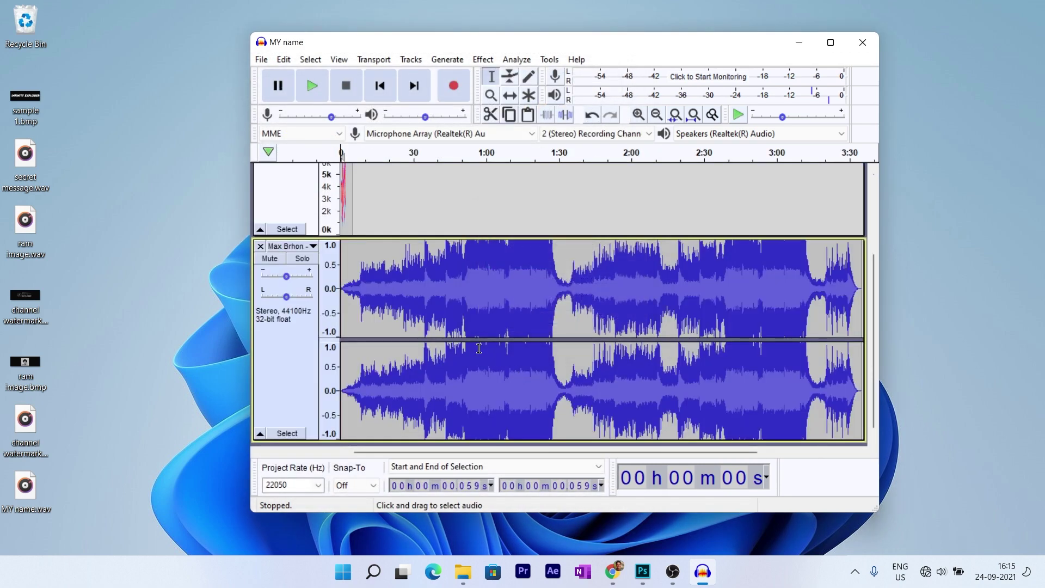
- Trim the music to end at about 4.8 seconds and play both tracks together
key("space")
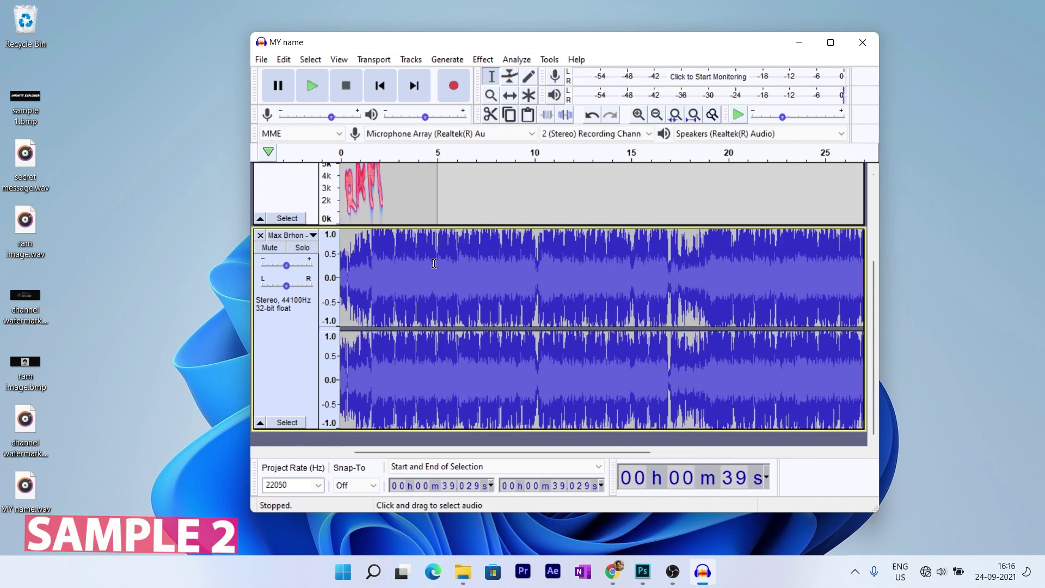
left_click_drag(435, 283, 873, 286)
key("Delete")
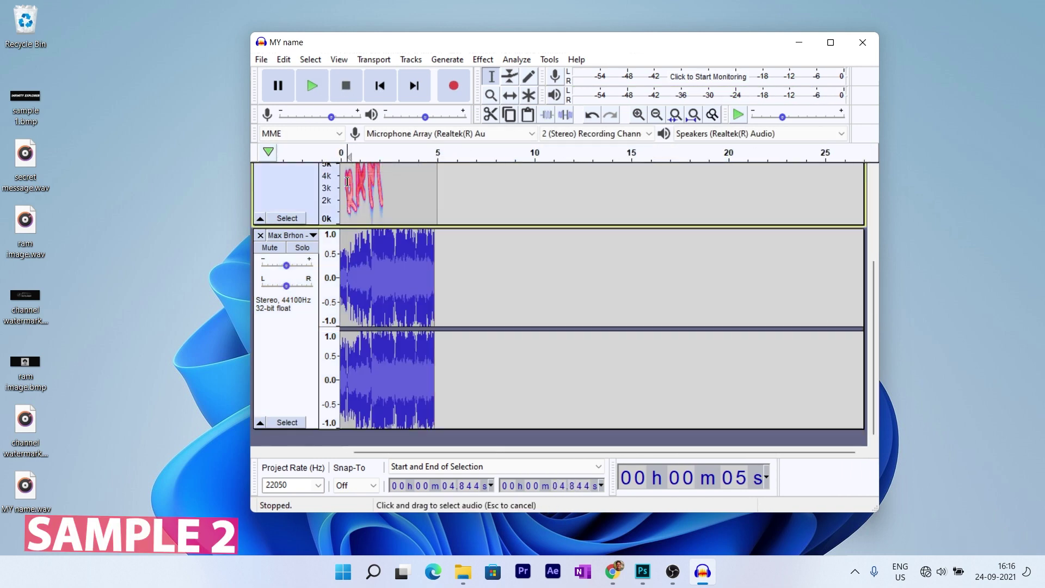
scroll(490, 272, "up", 3)
left_click(347, 185)
key("space")
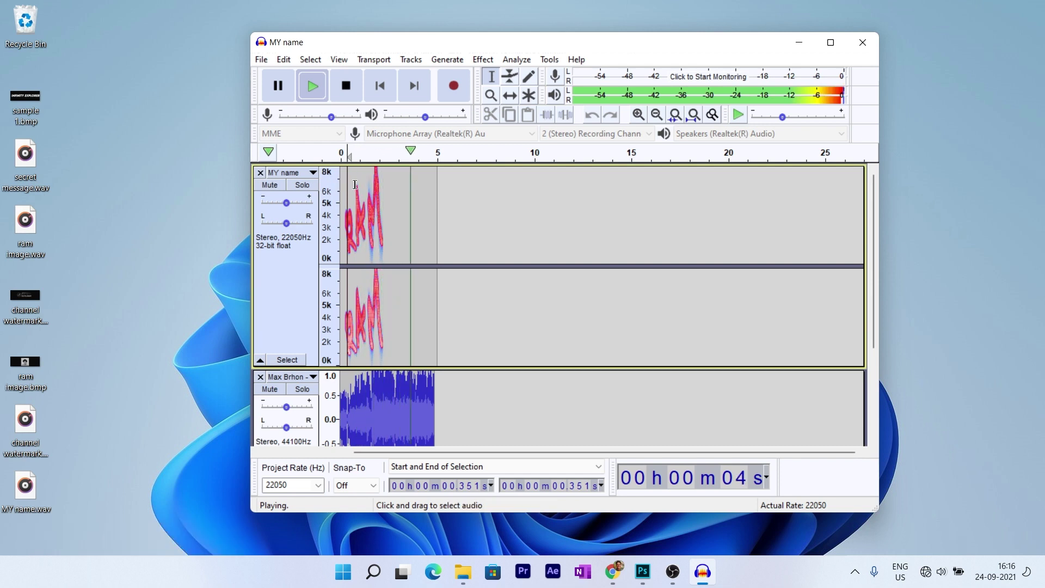
- Export the mixed tracks as WAV named 'new music message', accepting the mixdown without metadata
left_click(262, 61)
mouse_move(296, 164)
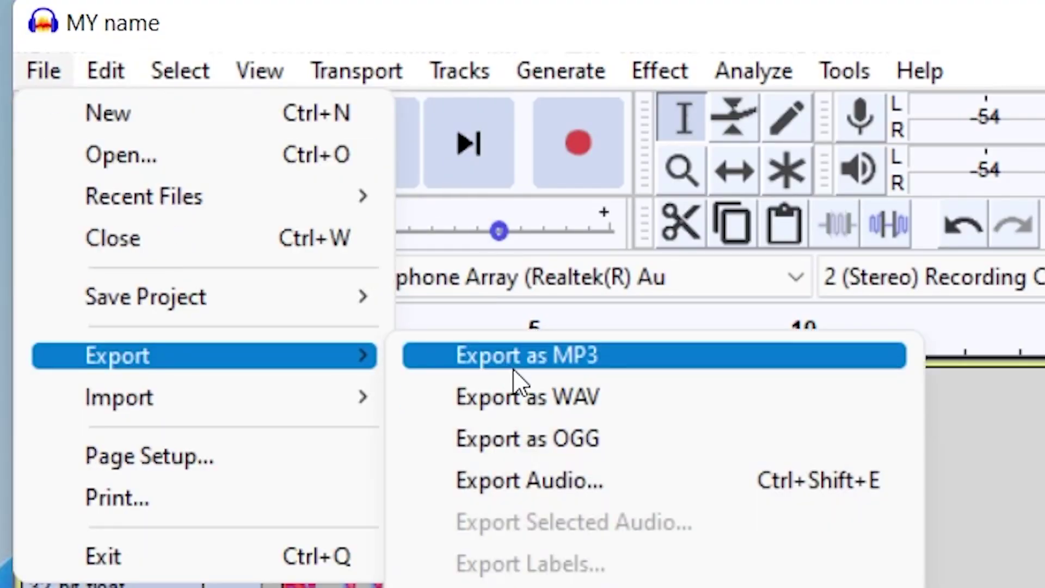
left_click(516, 395)
type("new music message")
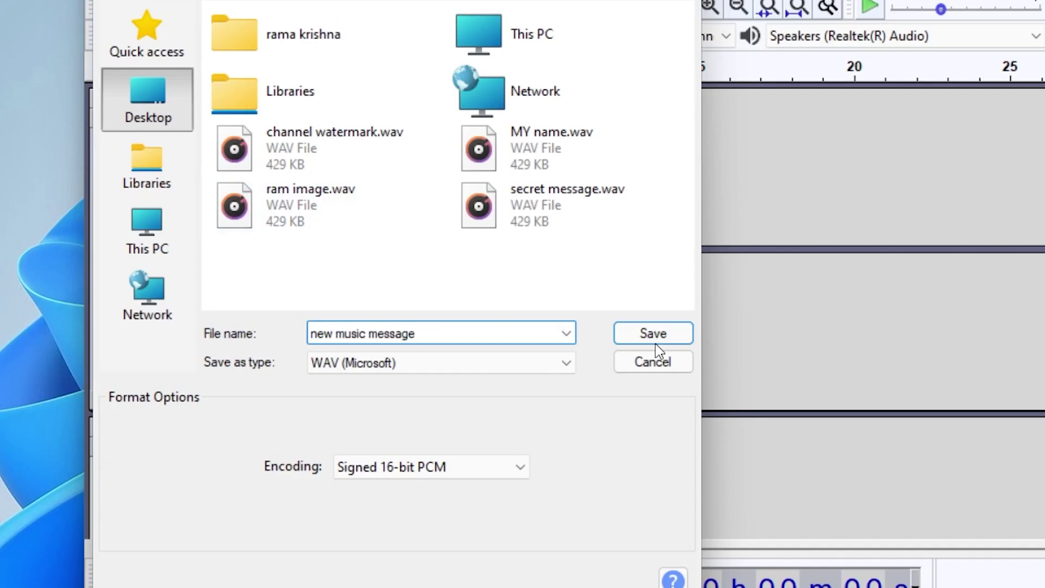
left_click(656, 342)
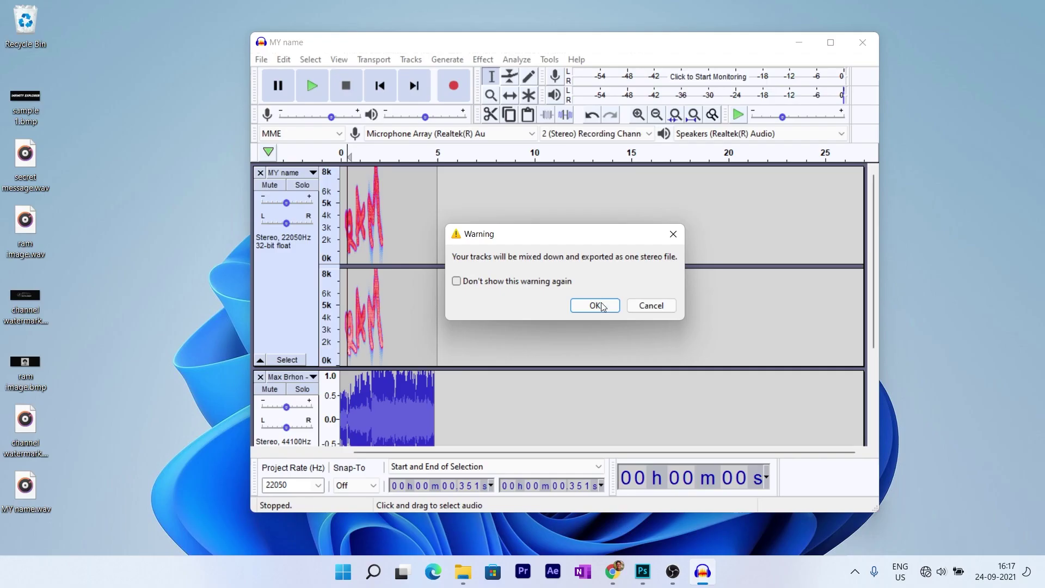
left_click(597, 305)
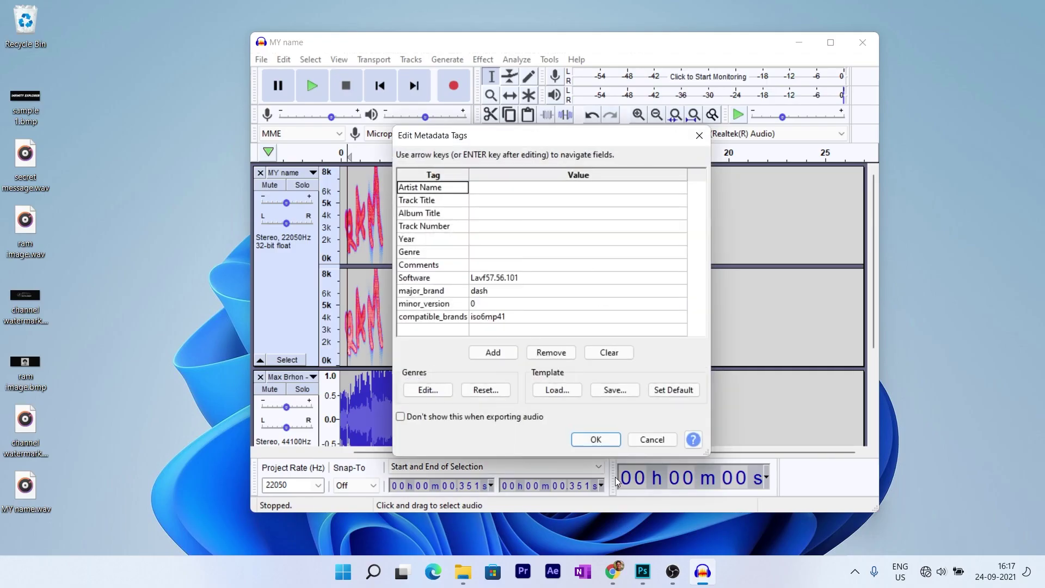
left_click(597, 440)
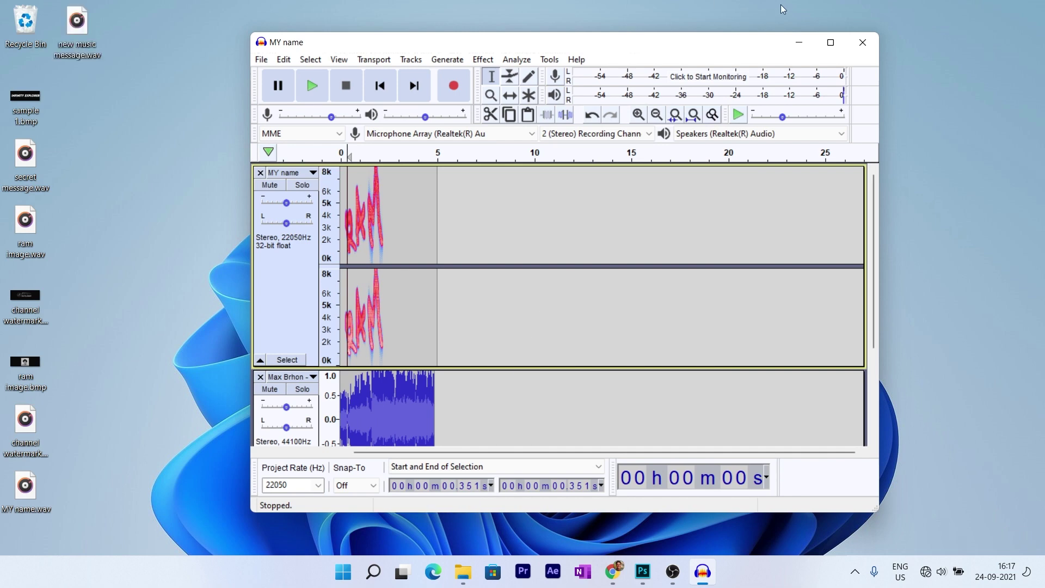
- Close the project without saving and move the new music message icon onto the desktop
left_click(866, 43)
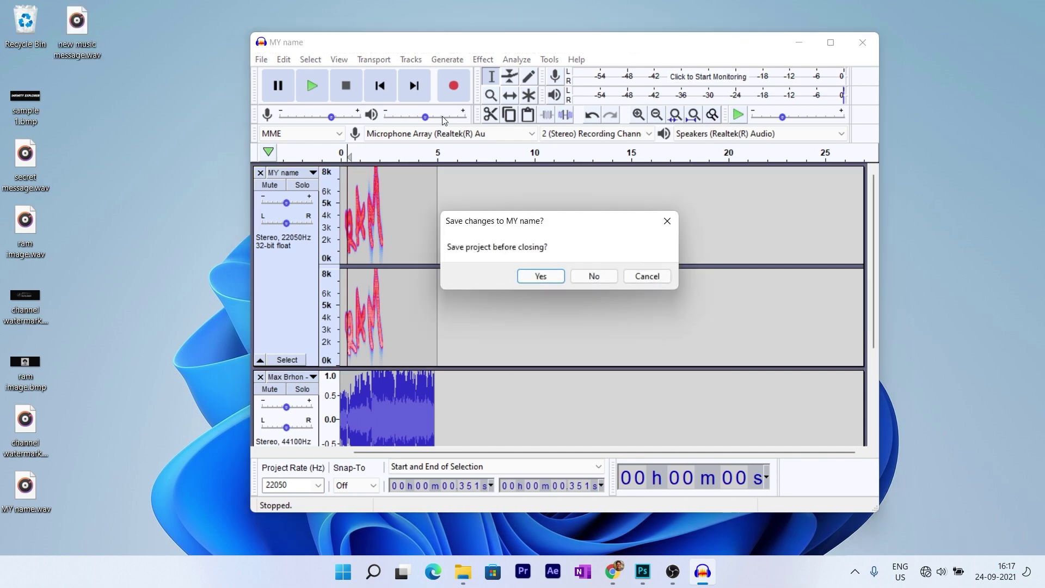
left_click(591, 271)
left_click_drag(77, 25, 270, 171)
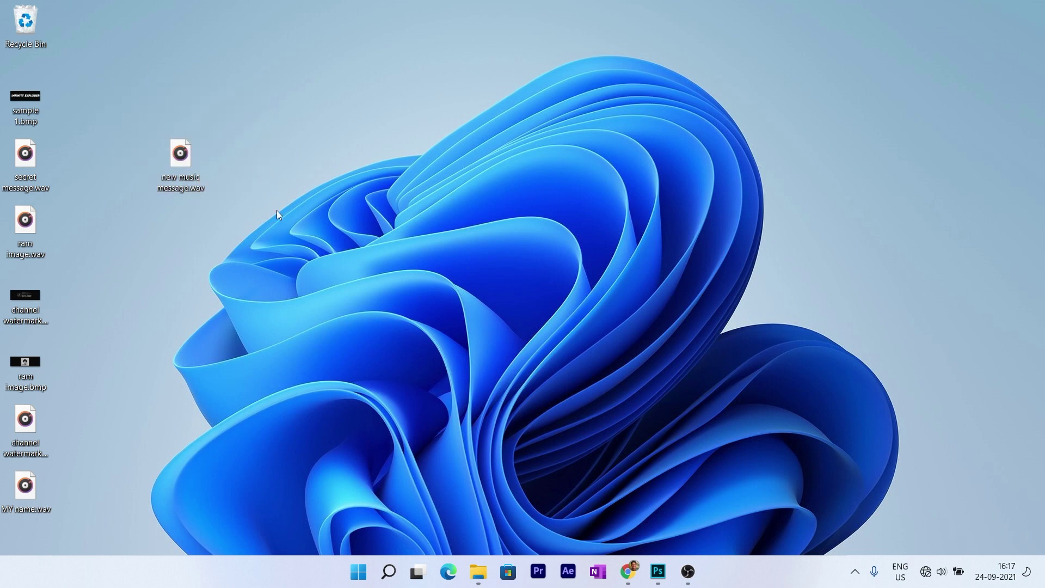
double_click(180, 155)
left_click(510, 436)
left_click(527, 471)
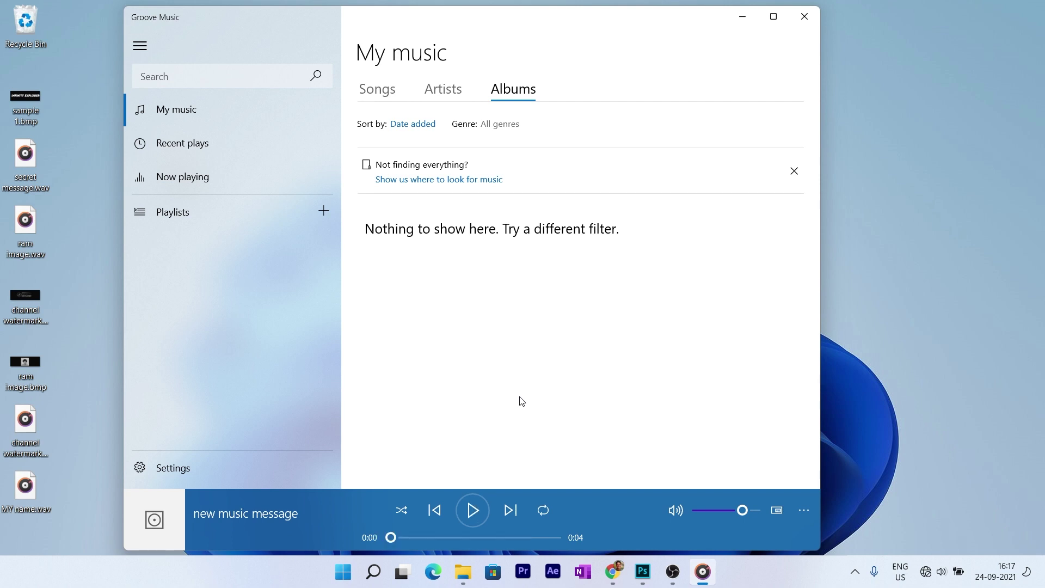
left_click(804, 17)
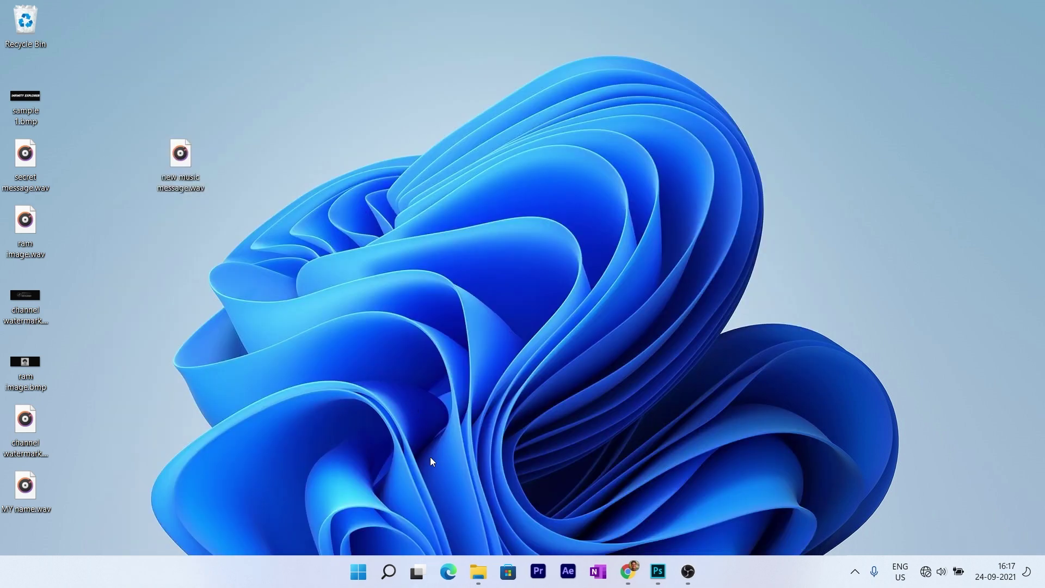
- Launch Audacity via Windows search ('auda') and drag new music message into it
key("super")
type("auda")
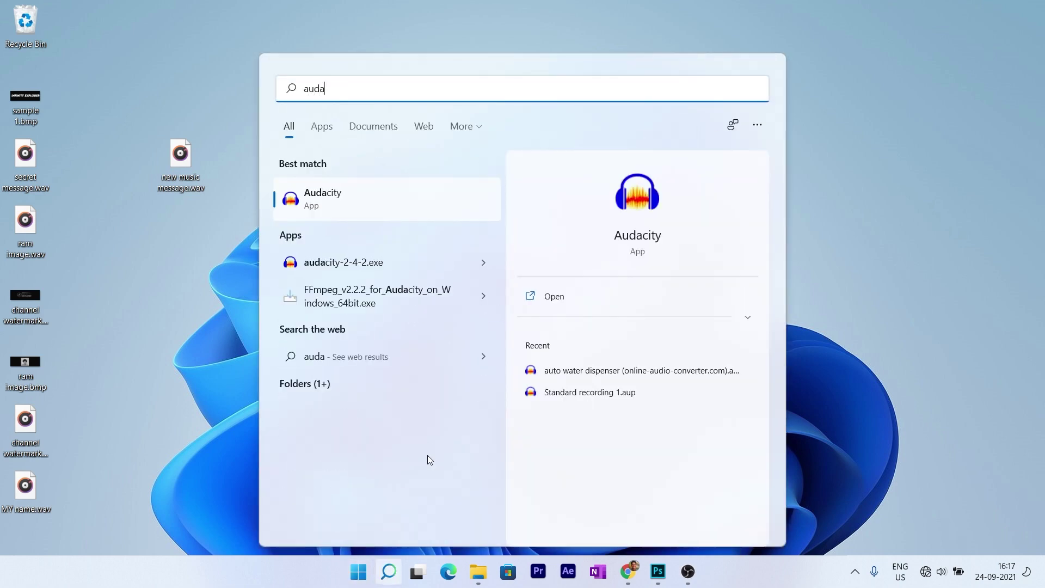
left_click(331, 202)
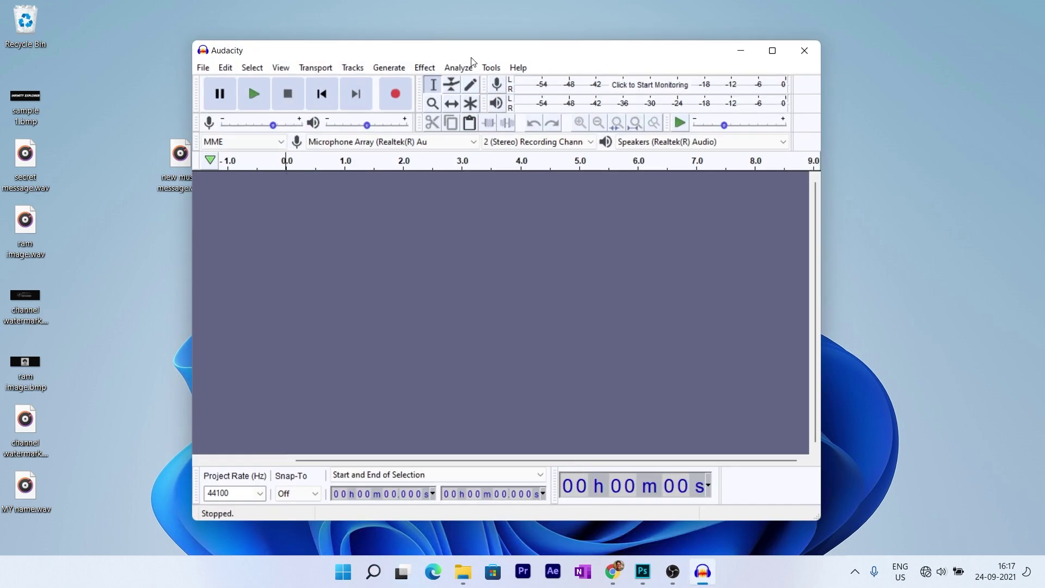
left_click_drag(474, 56, 518, 59)
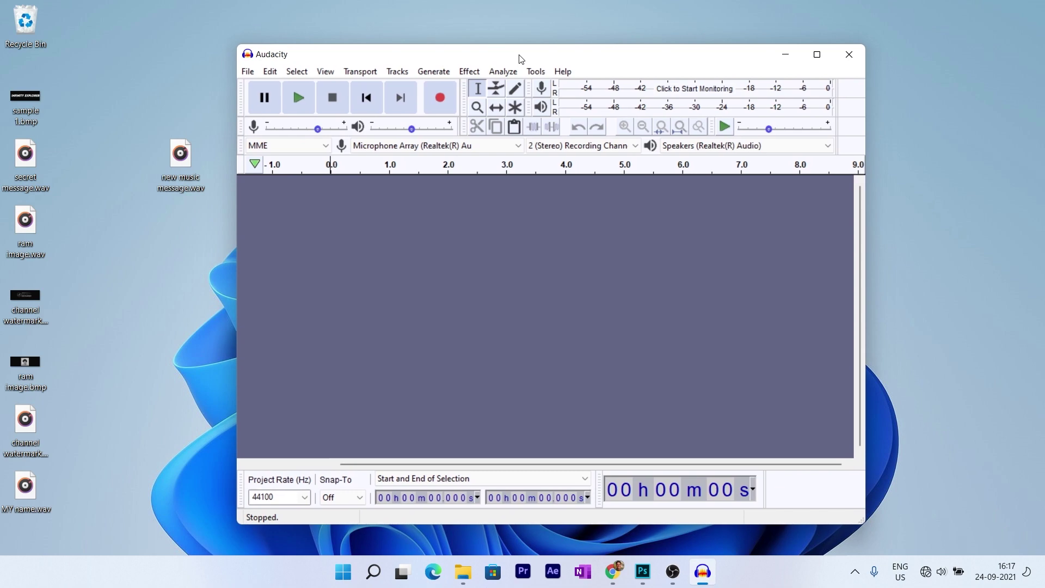
left_click_drag(189, 164, 314, 214)
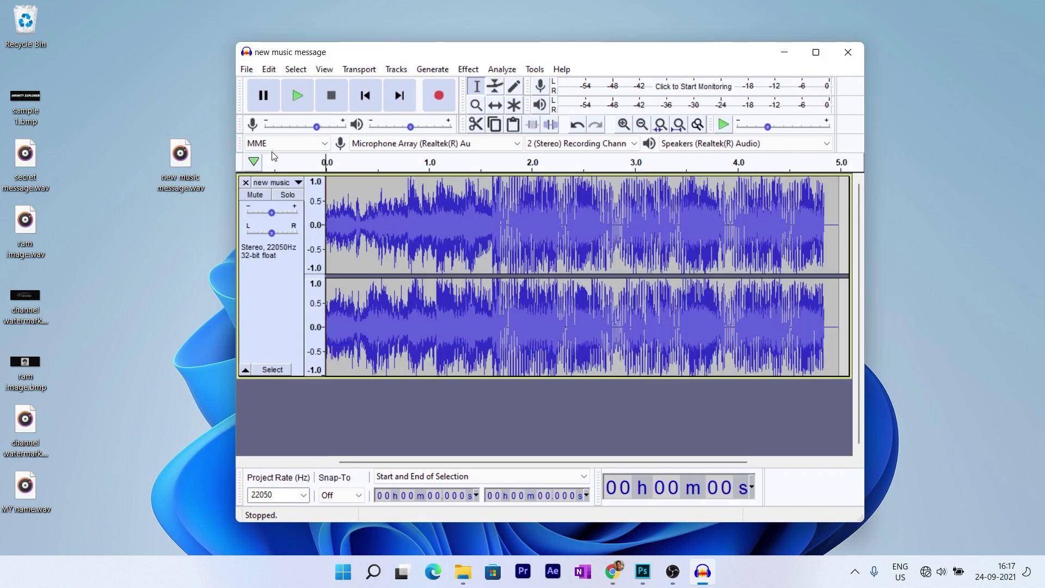
- Show the track as a spectrogram and select the ~5 kHz, first 2.3-second letter regions
left_click(270, 183)
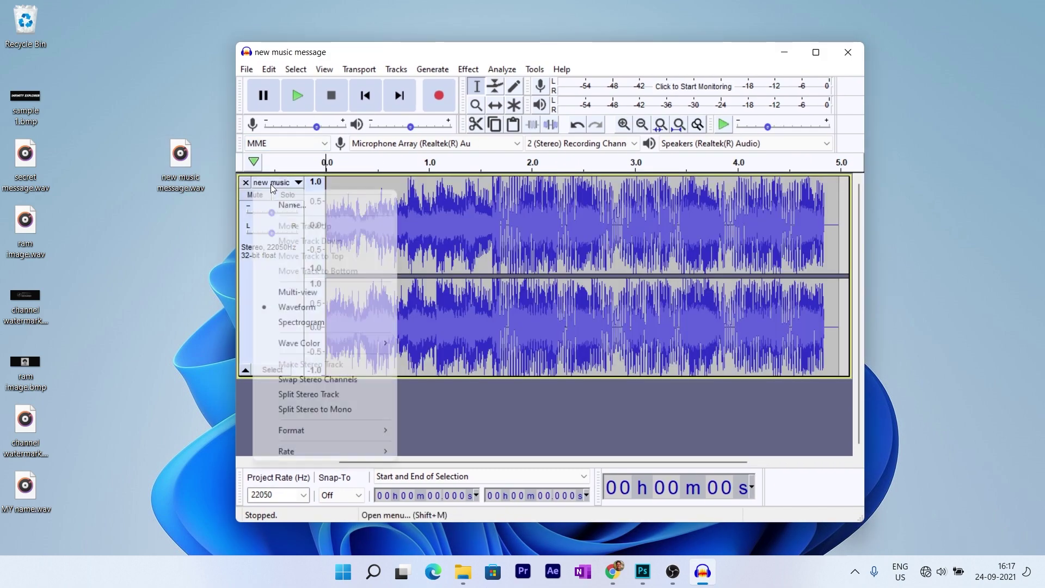
left_click(309, 320)
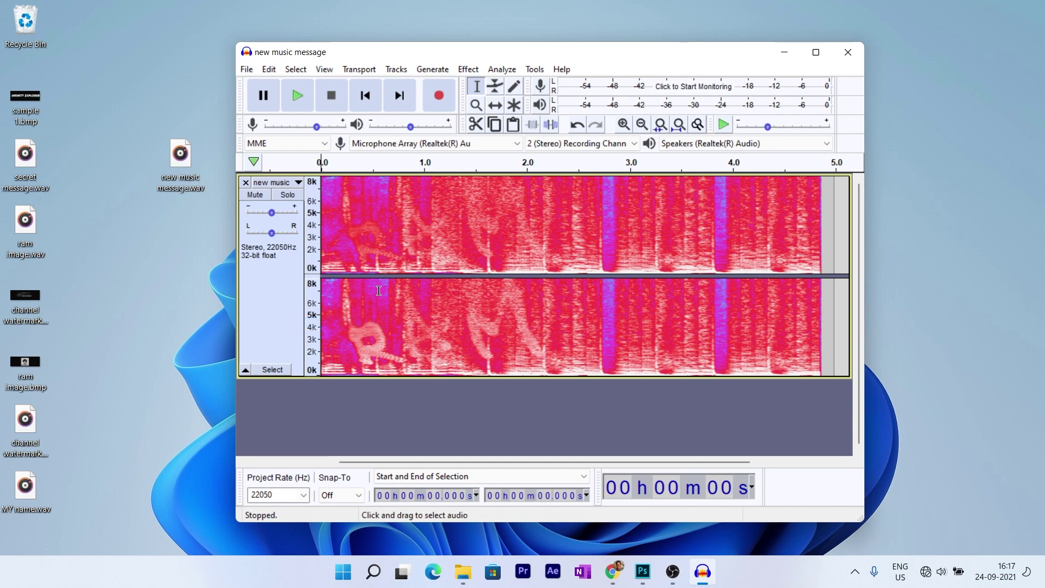
left_click(353, 220)
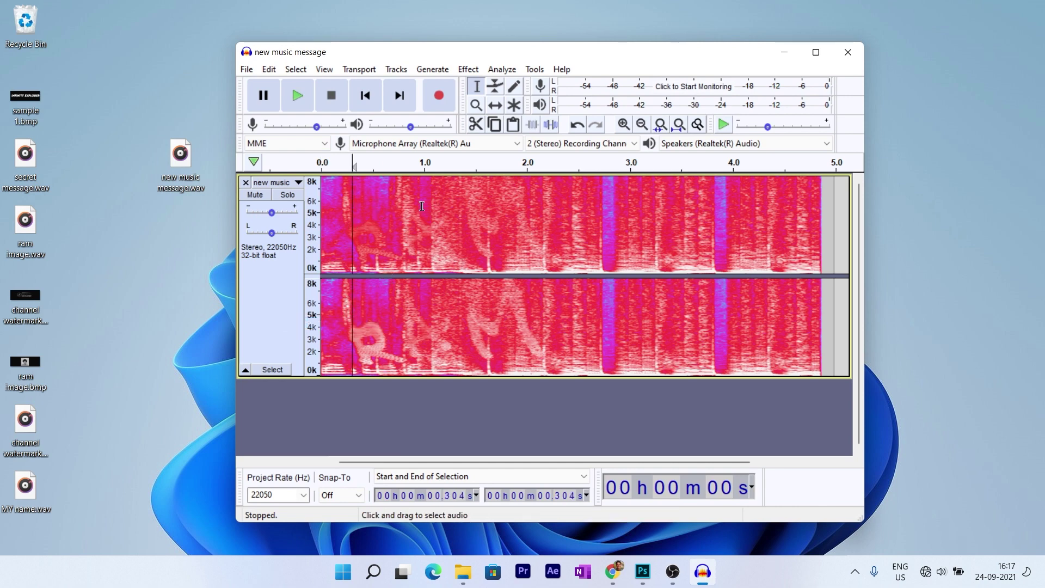
left_click_drag(351, 215, 570, 218)
left_click(583, 233)
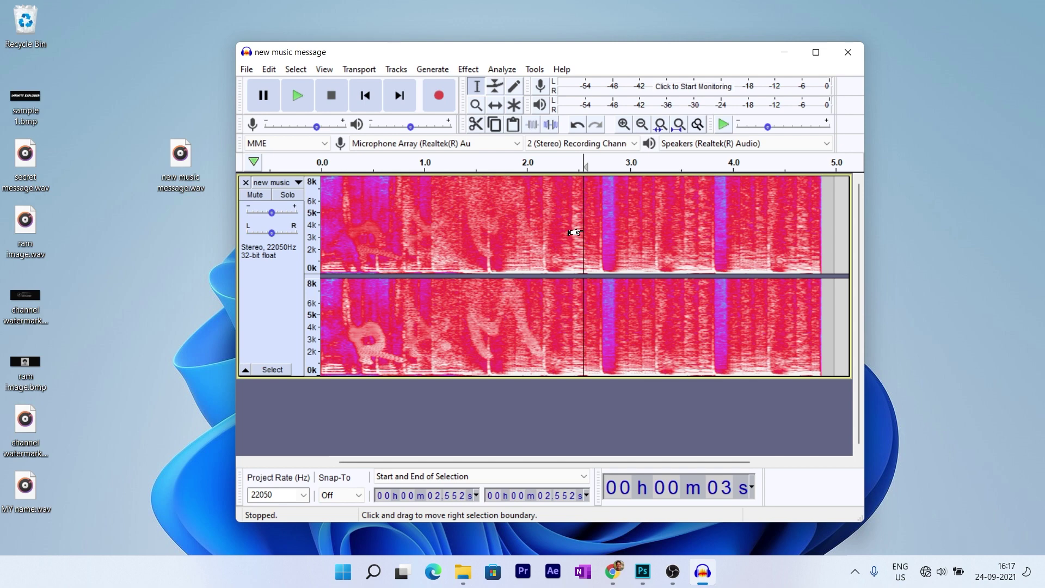
left_click_drag(345, 234, 561, 233)
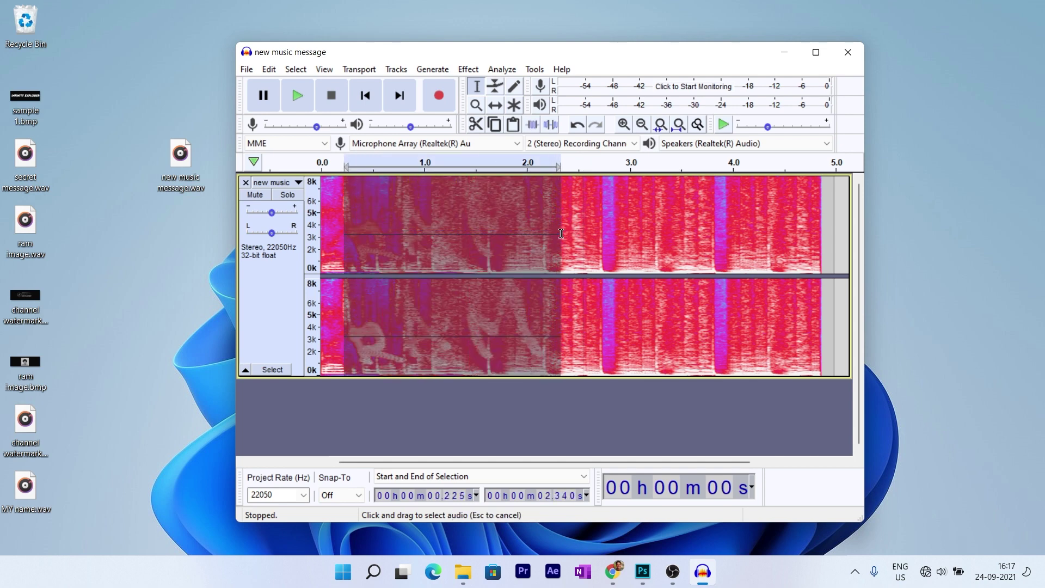
left_click(371, 351)
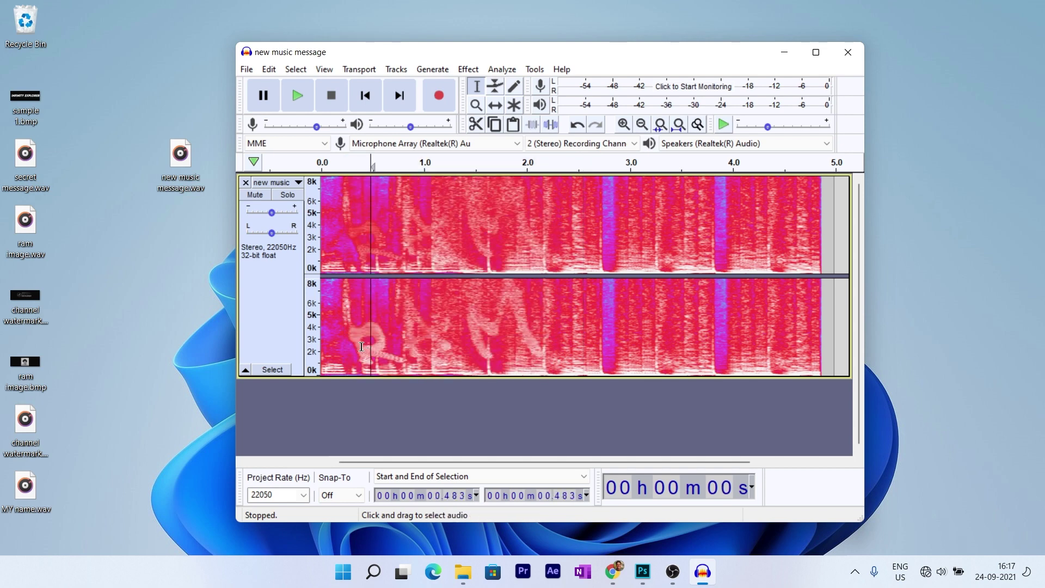